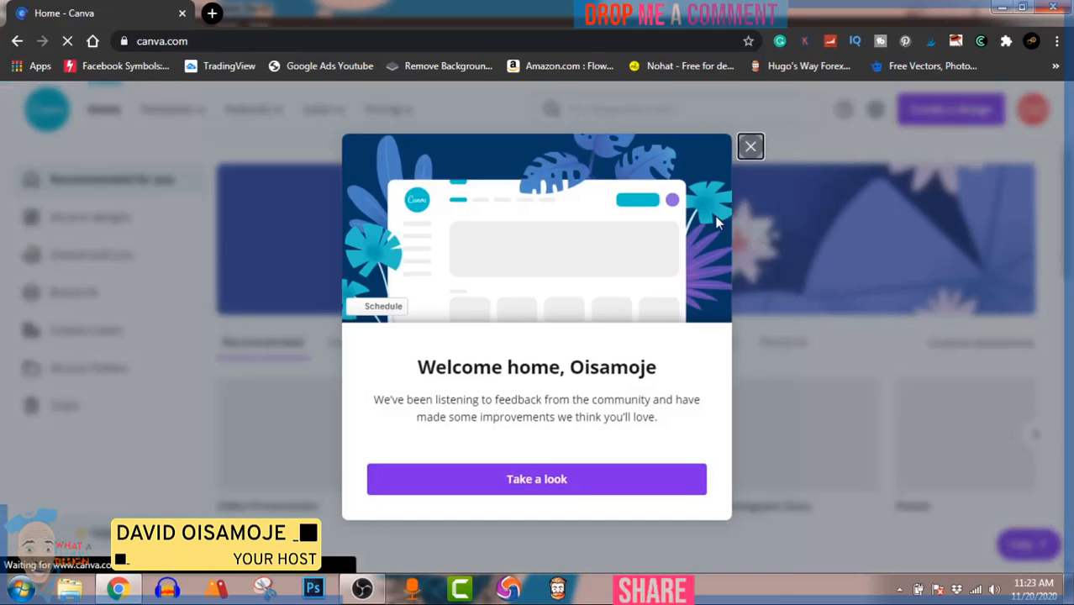
# - Dismiss the welcome message and create a new blank design with custom dimensions of 4500 x 5400 px
pyautogui.click(750, 149)
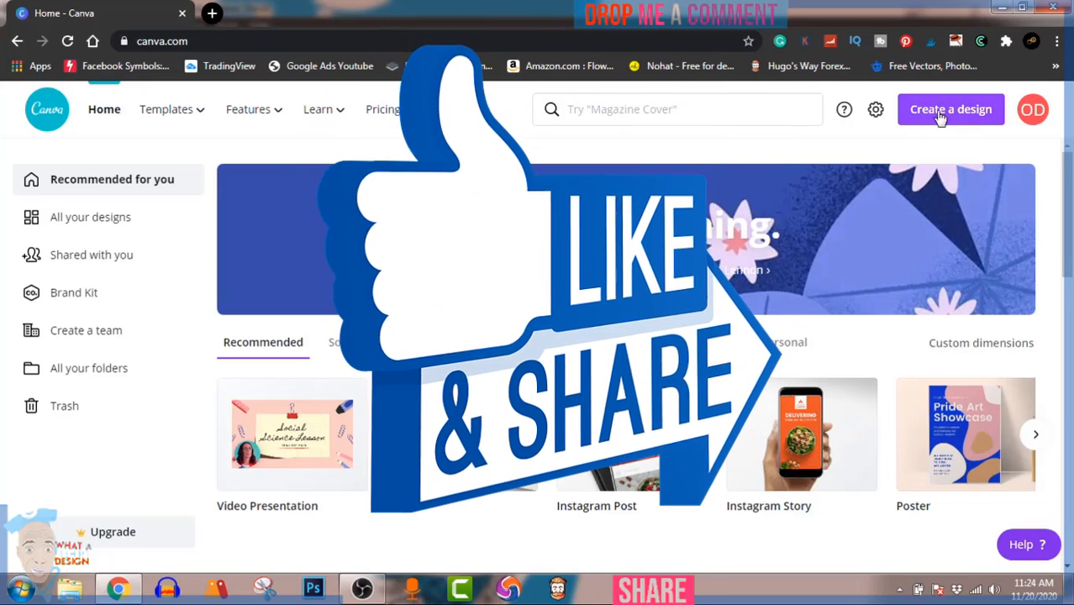
pyautogui.click(941, 116)
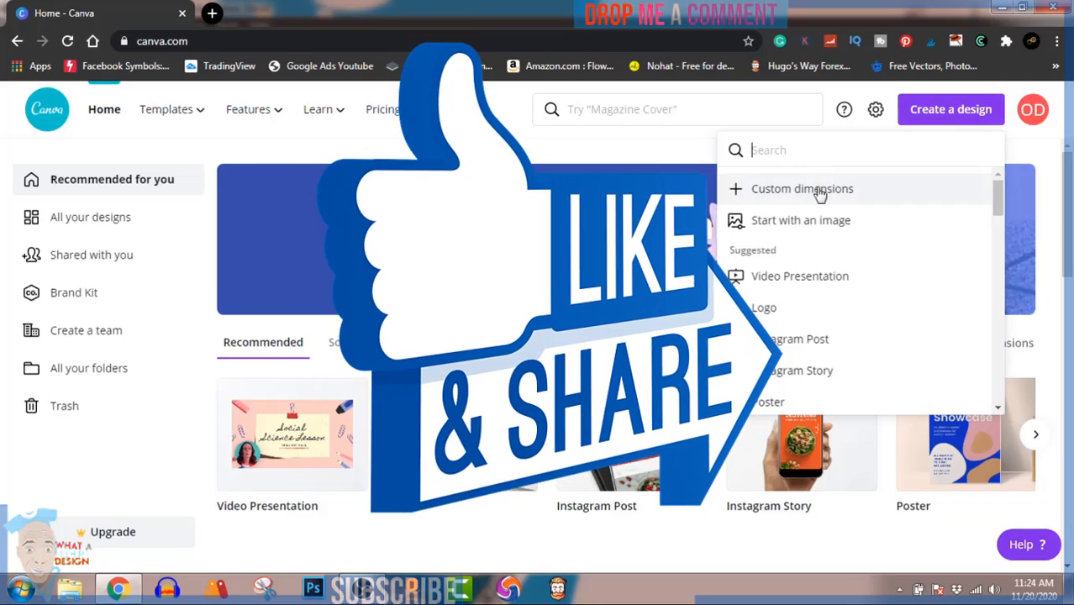
pyautogui.click(819, 191)
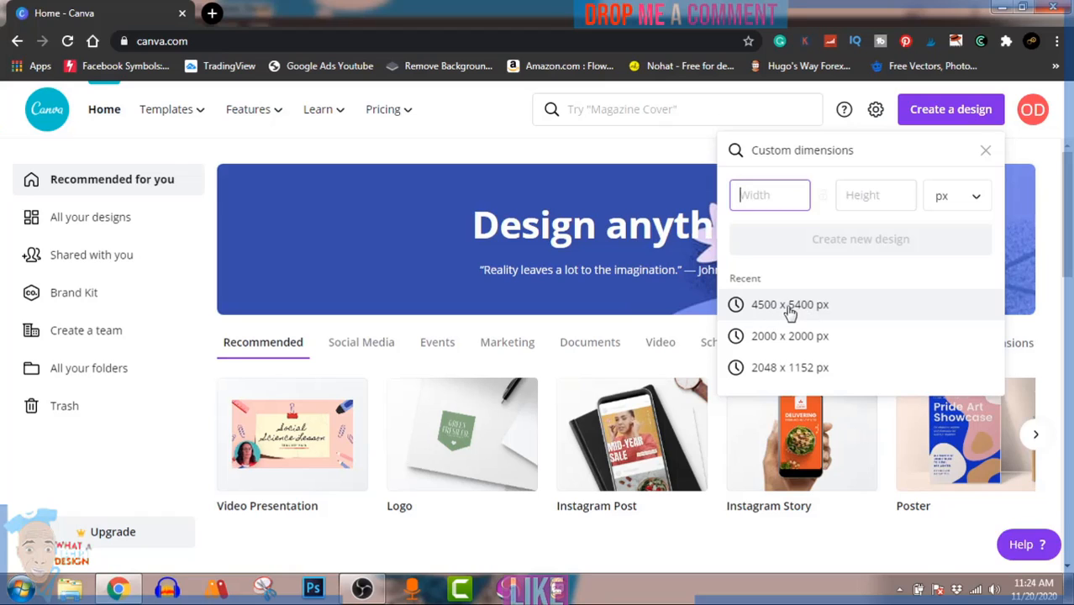
pyautogui.click(790, 309)
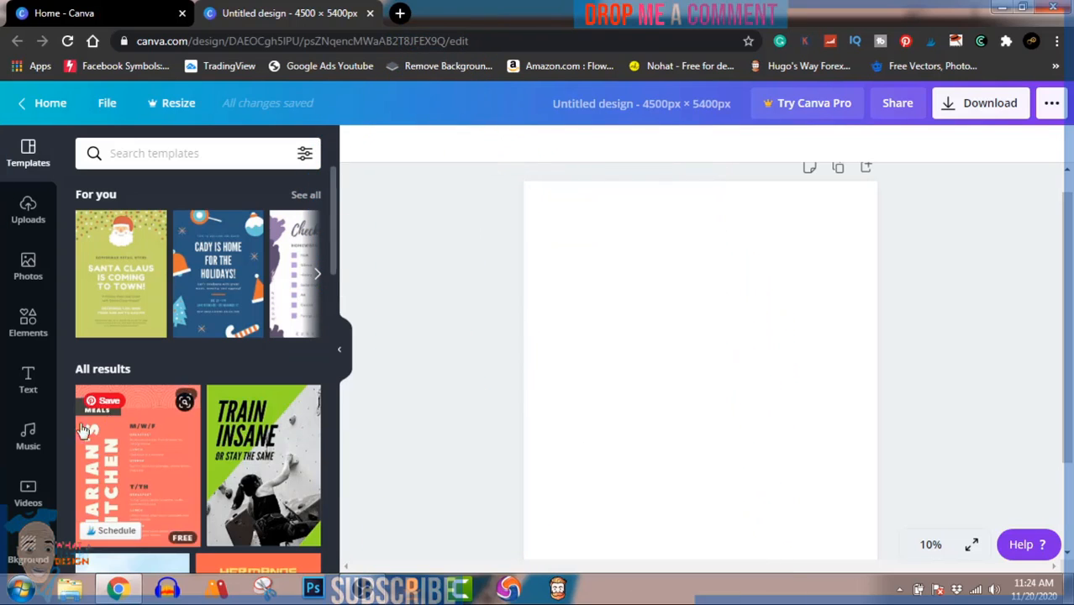
# - Search the elements for "mask" and add the colourful "Wear a Mask" graphic with the green mask to the page
pyautogui.click(32, 338)
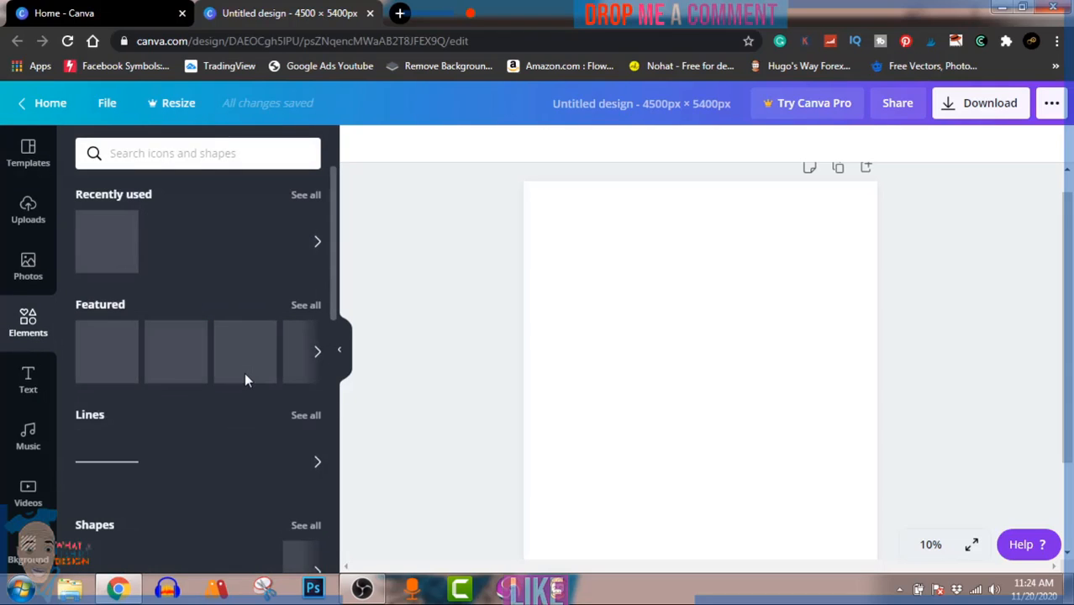
pyautogui.click(200, 158)
pyautogui.write('mask')
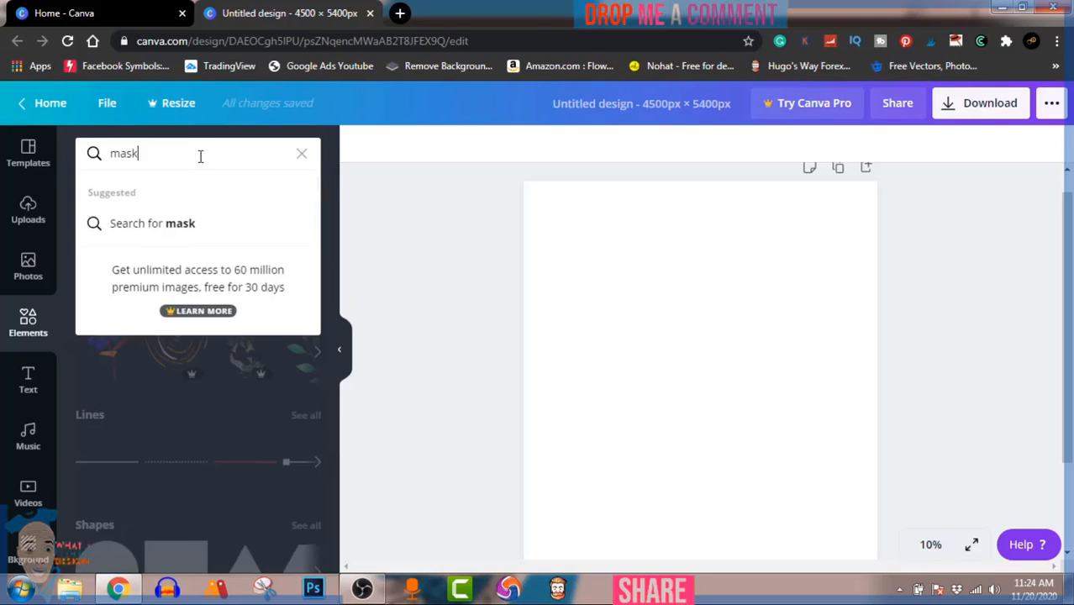
pyautogui.press('Return')
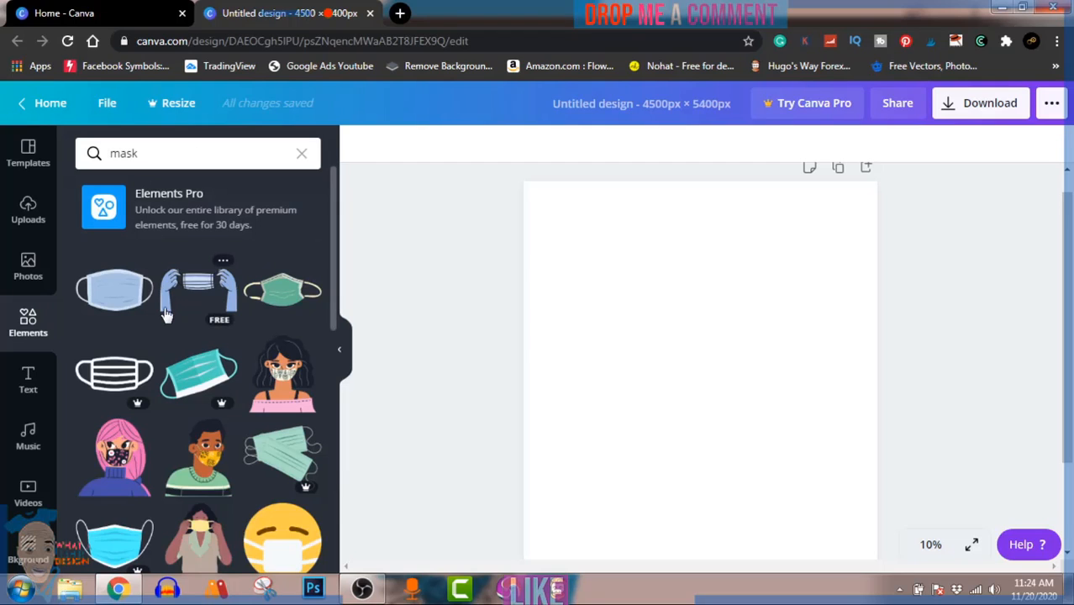
pyautogui.scroll(-5, 166, 314)
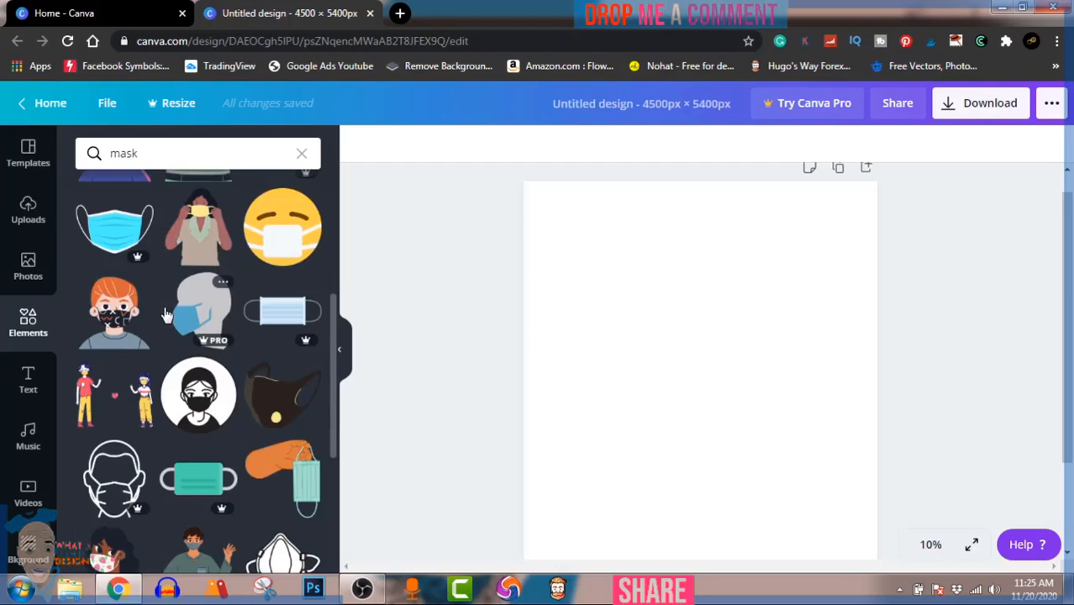
pyautogui.scroll(-1, 166, 315)
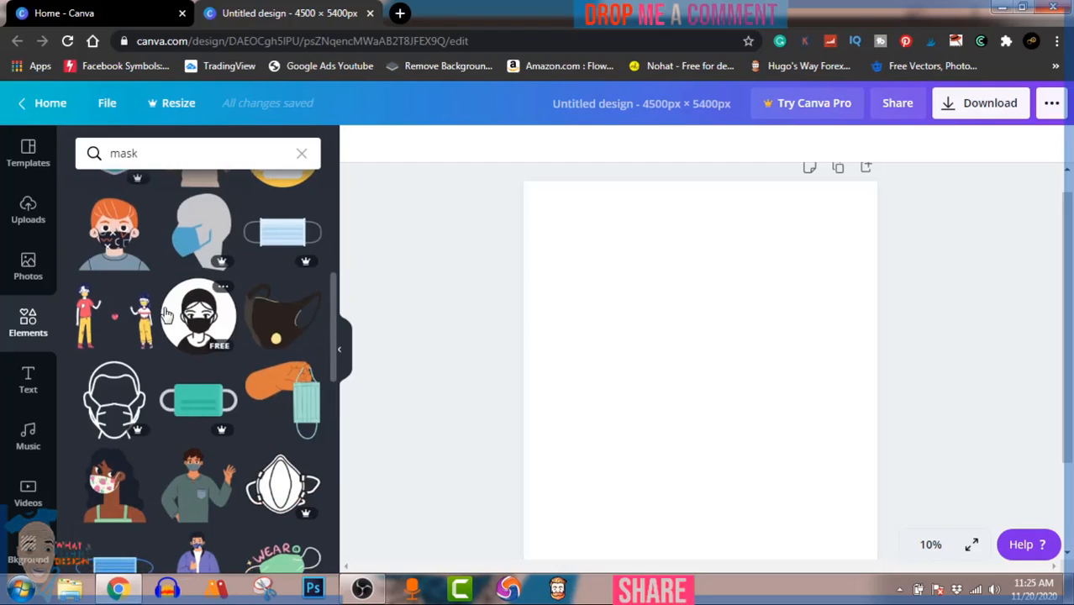
pyautogui.scroll(-2, 167, 314)
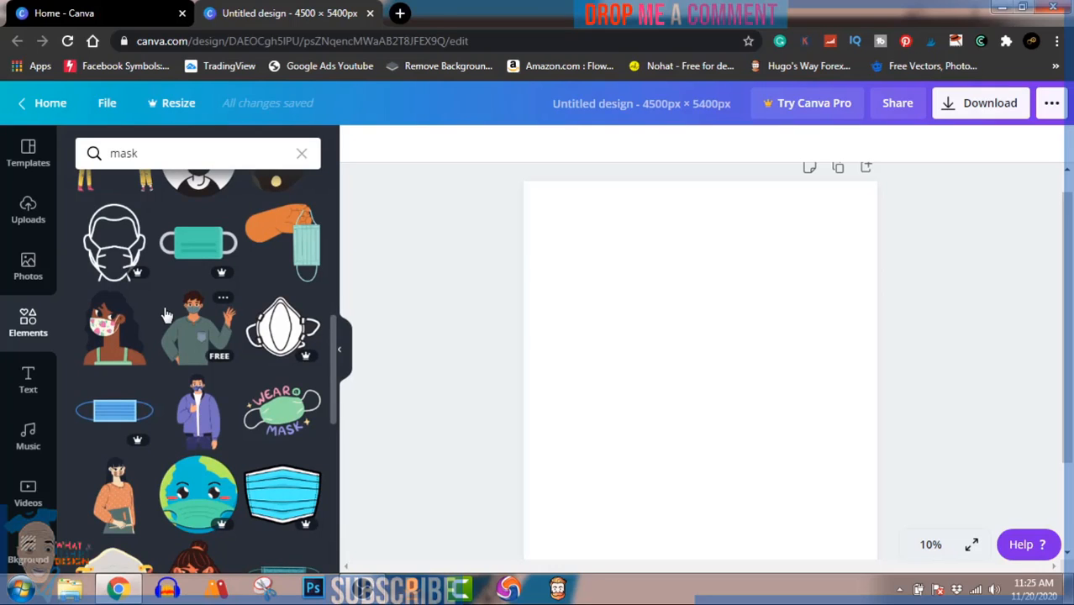
pyautogui.scroll(-1, 166, 315)
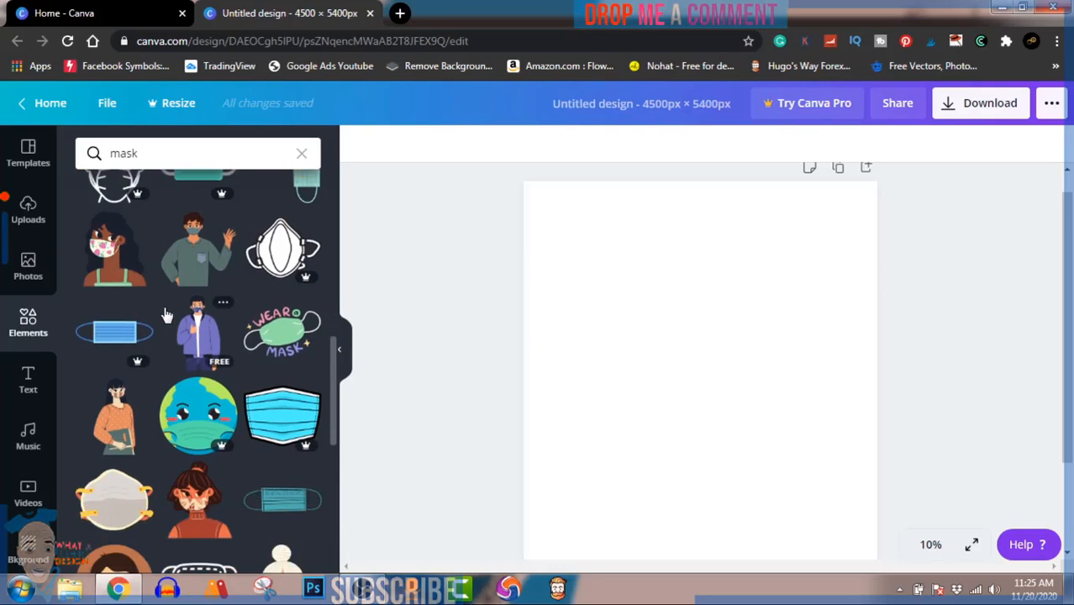
pyautogui.scroll(-1, 167, 314)
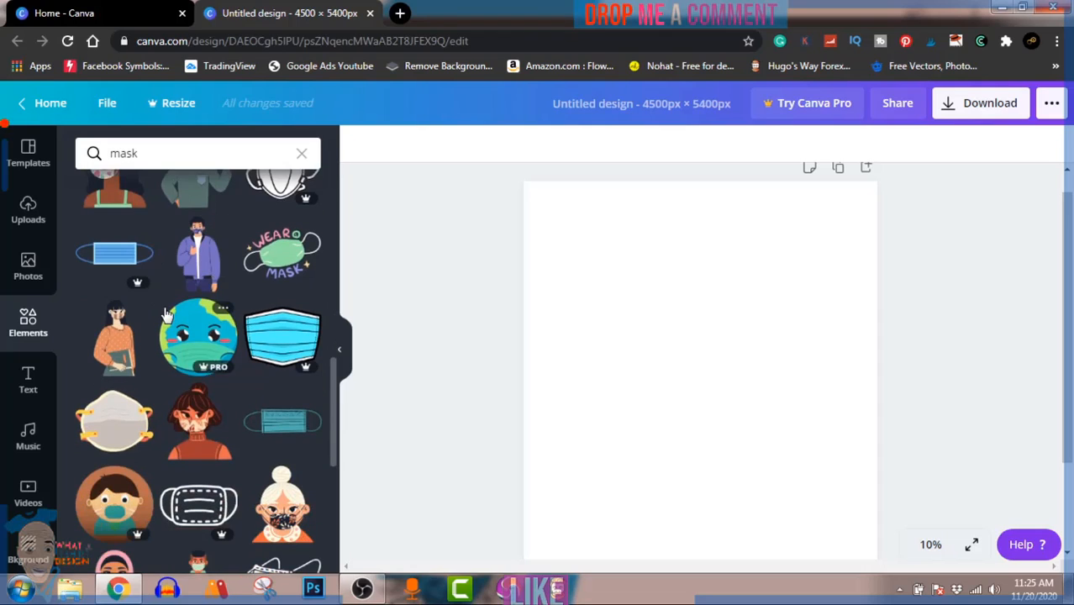
pyautogui.click(283, 250)
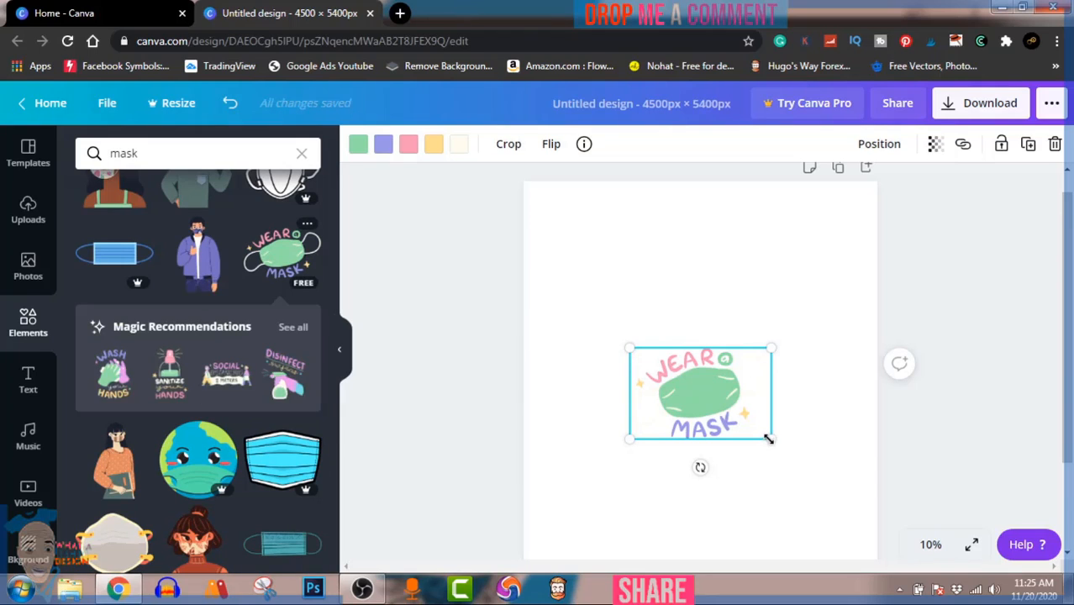
# - Enlarge the "Wear a Mask" graphic to about three quarters of the page width and centre it in the page's upper half
pyautogui.moveTo(768, 438); pyautogui.dragTo(891, 494)
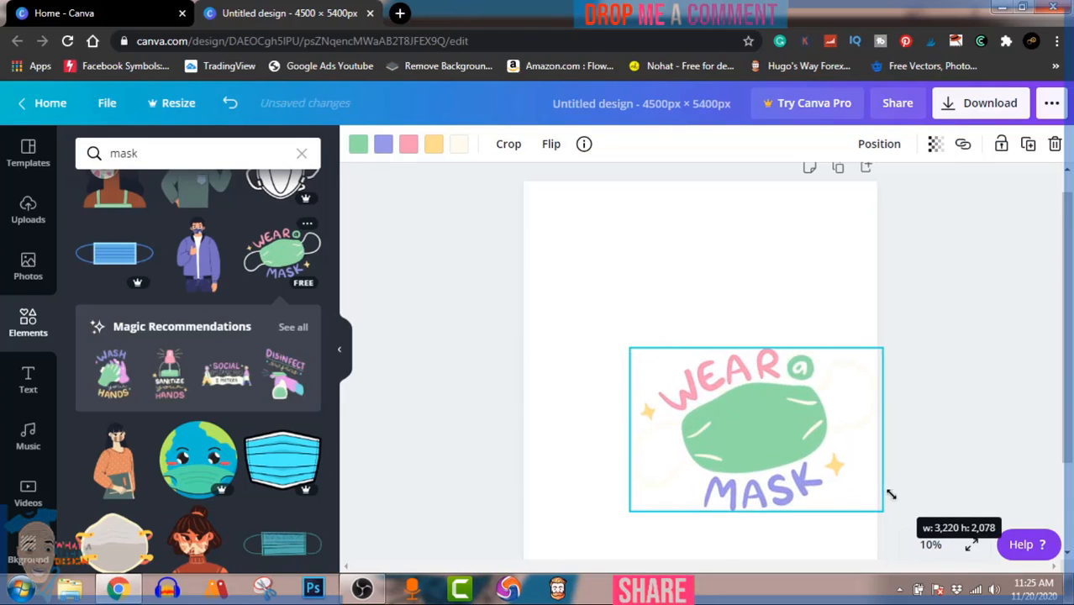
pyautogui.moveTo(791, 428); pyautogui.dragTo(740, 334)
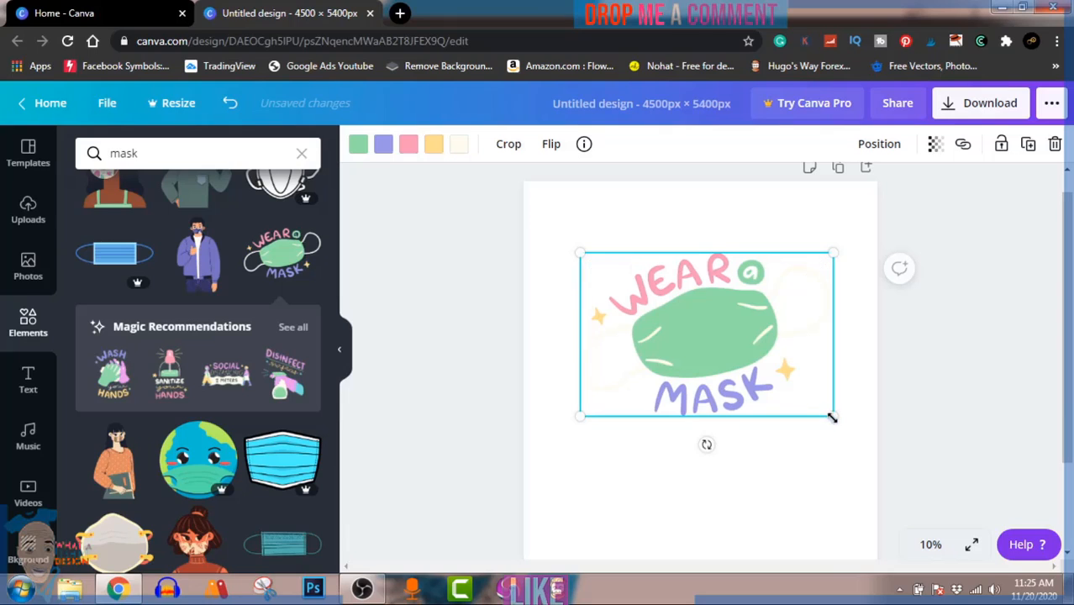
pyautogui.moveTo(832, 417); pyautogui.dragTo(849, 427)
pyautogui.moveTo(784, 365)
pyautogui.mouseDown()
pyautogui.moveTo(768, 353)
pyautogui.moveTo(773, 360)
pyautogui.mouseUp()
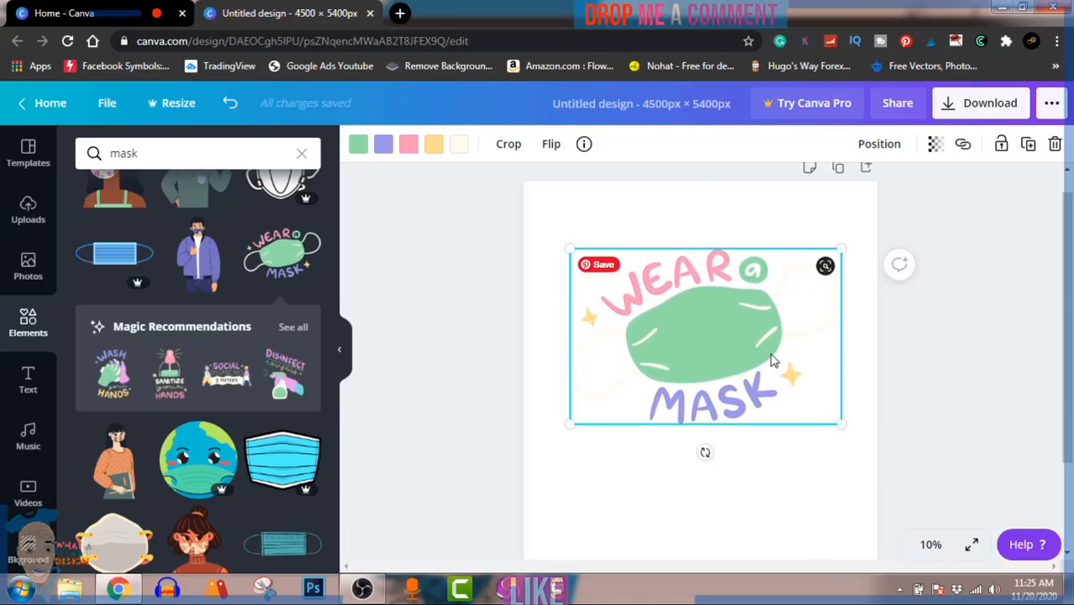
pyautogui.click(985, 364)
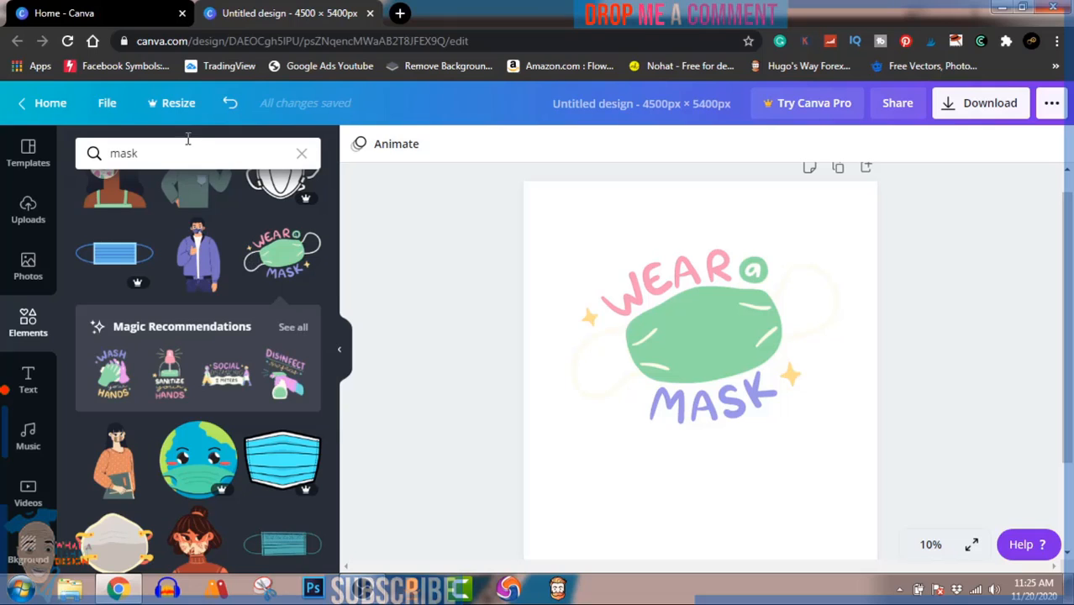
# - Search the elements for "santa" and add the red Santa hat with the black outline and scalloped white trim
pyautogui.moveTo(182, 147); pyautogui.dragTo(113, 146)
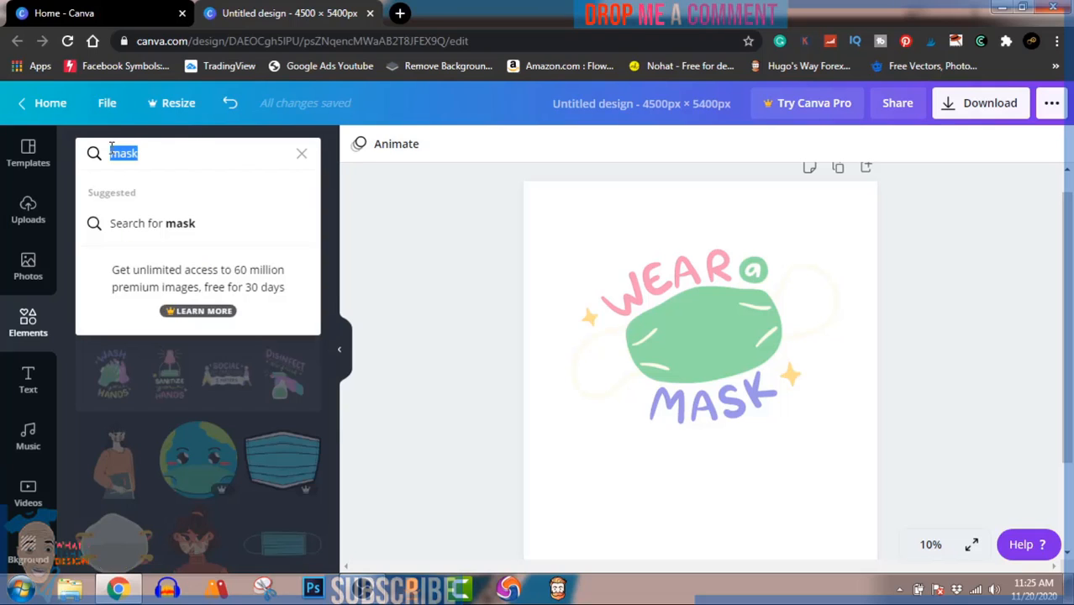
pyautogui.write('santa')
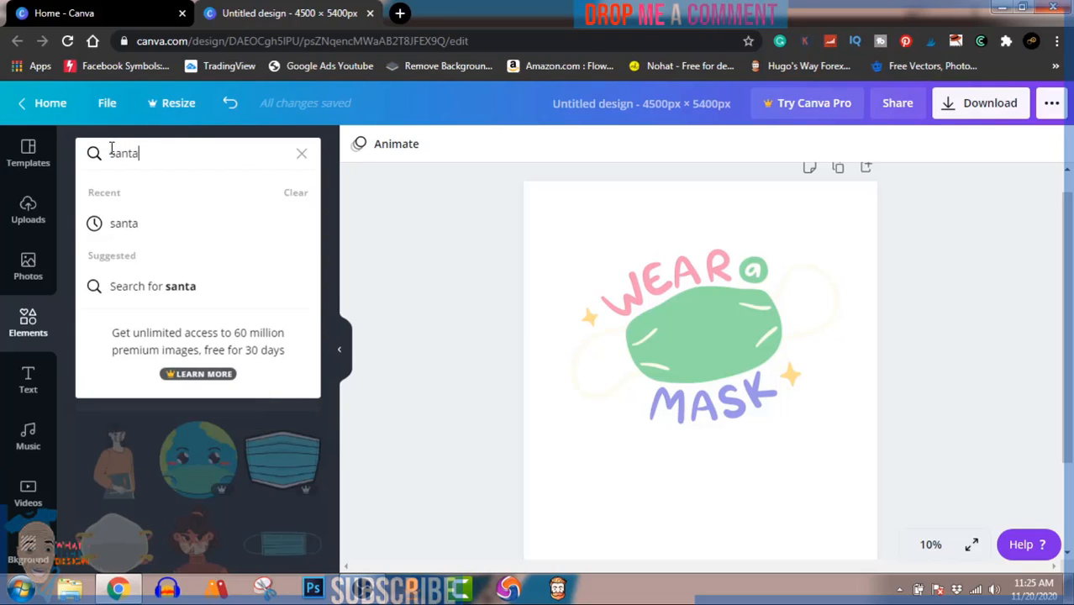
pyautogui.press('Return')
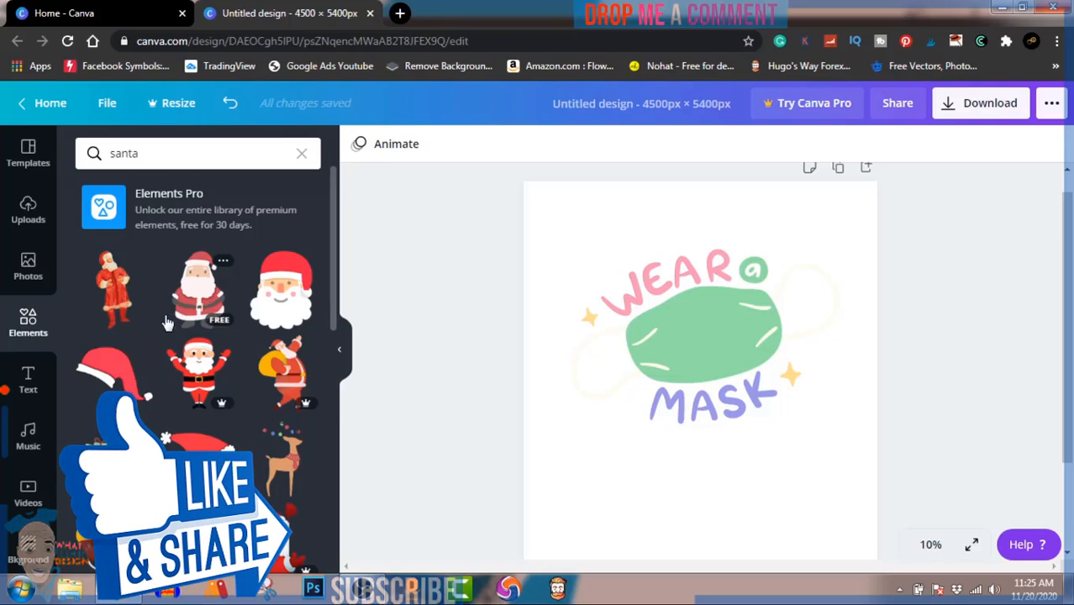
pyautogui.click(196, 448)
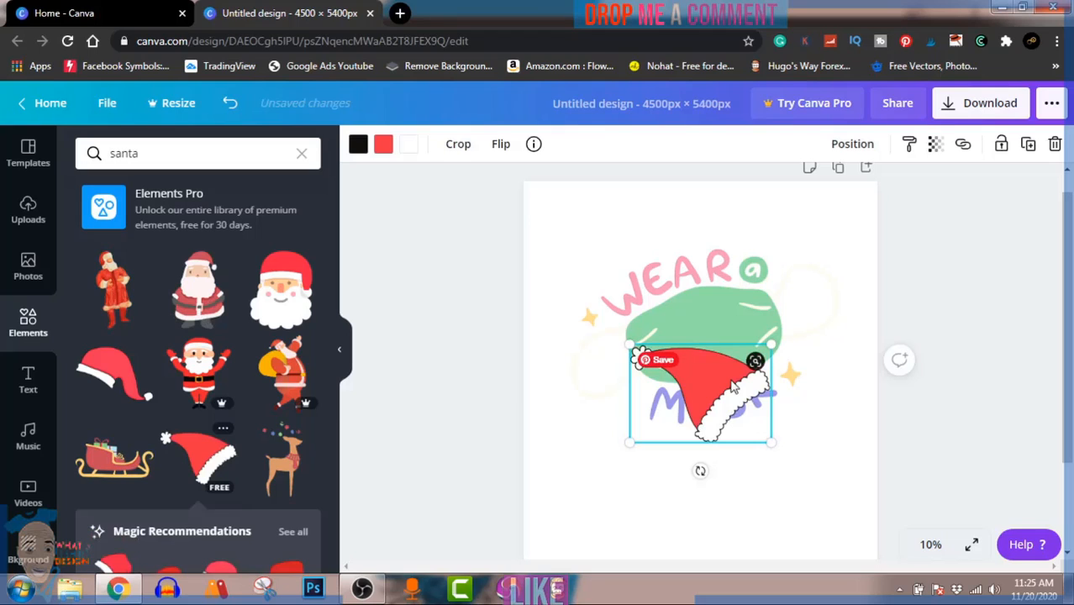
# - Move the Santa hat to the page's upper-left corner over the "W" of "WEAR" and tilt it slightly clockwise
pyautogui.moveTo(733, 386); pyautogui.dragTo(633, 224)
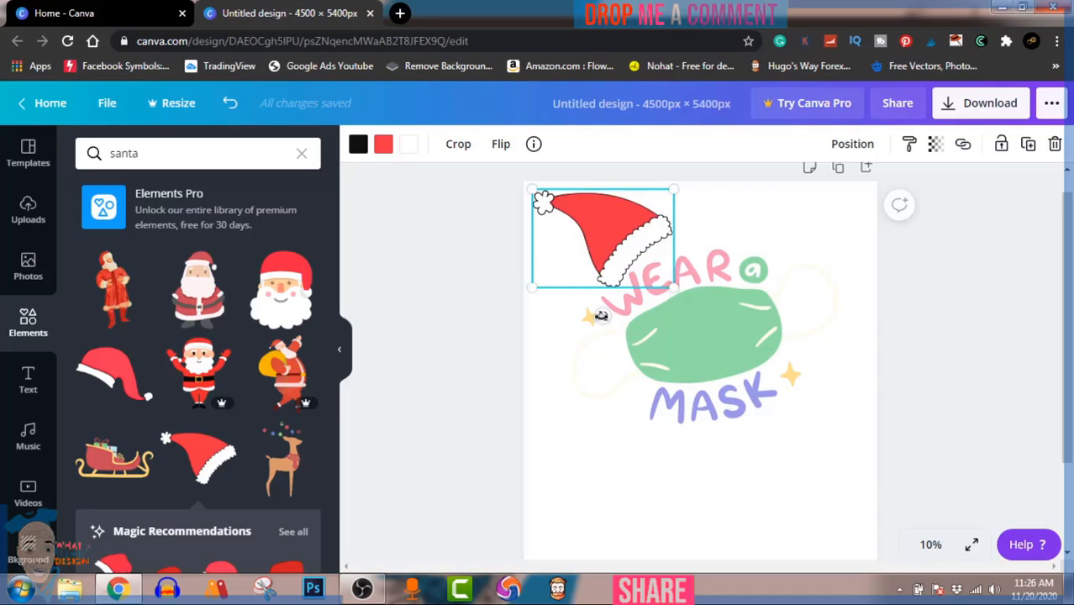
pyautogui.moveTo(601, 315); pyautogui.dragTo(580, 318)
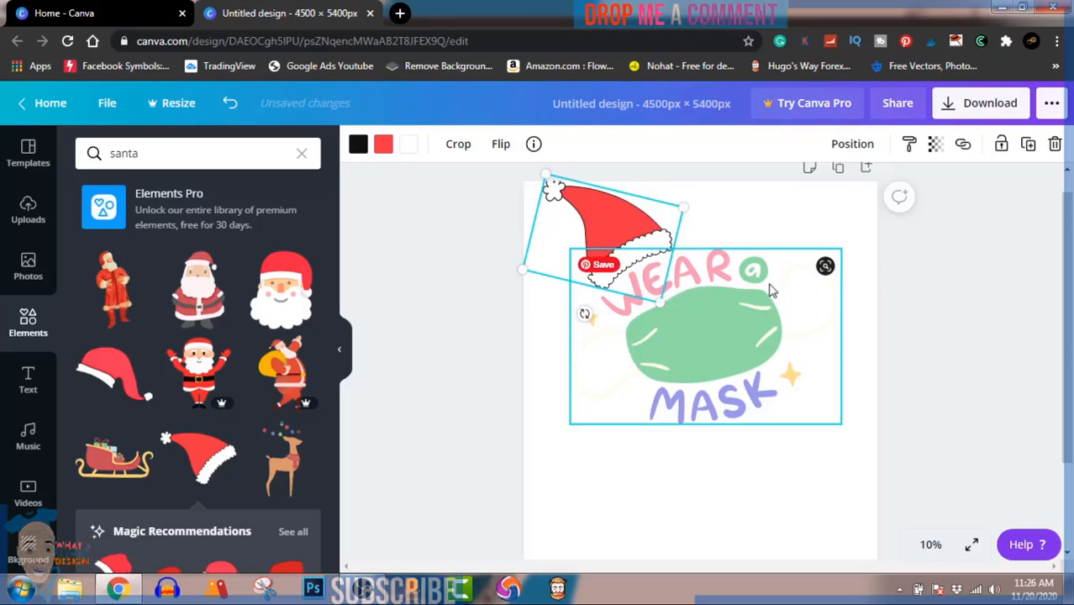
pyautogui.click(920, 271)
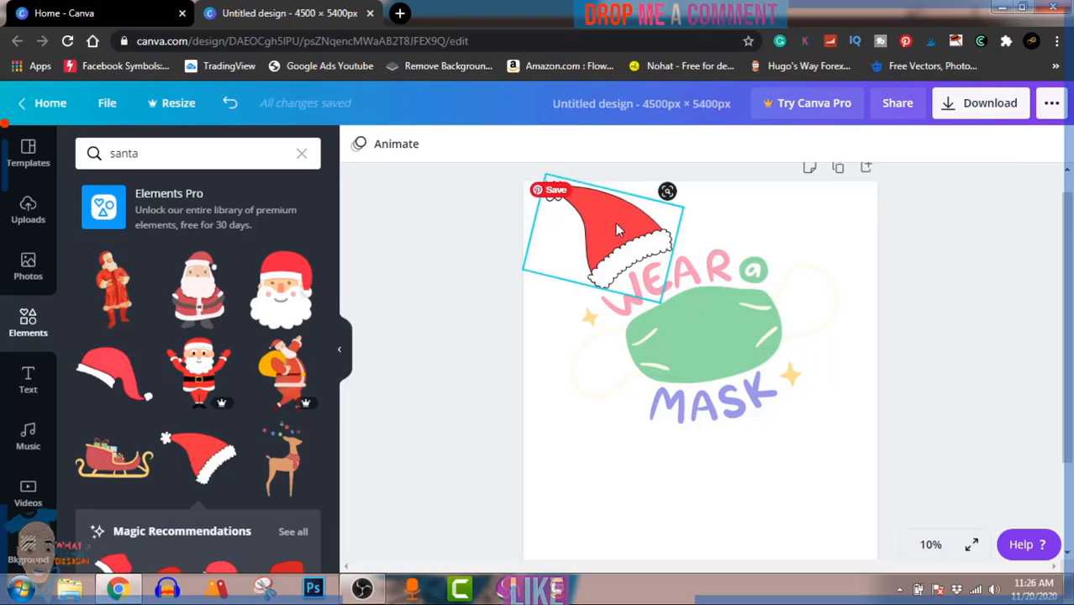
# - Group the Santa hat with the mask graphic, scale the group down and centre it in the page's upper half
pyautogui.hotkey('ctrl', 'a')
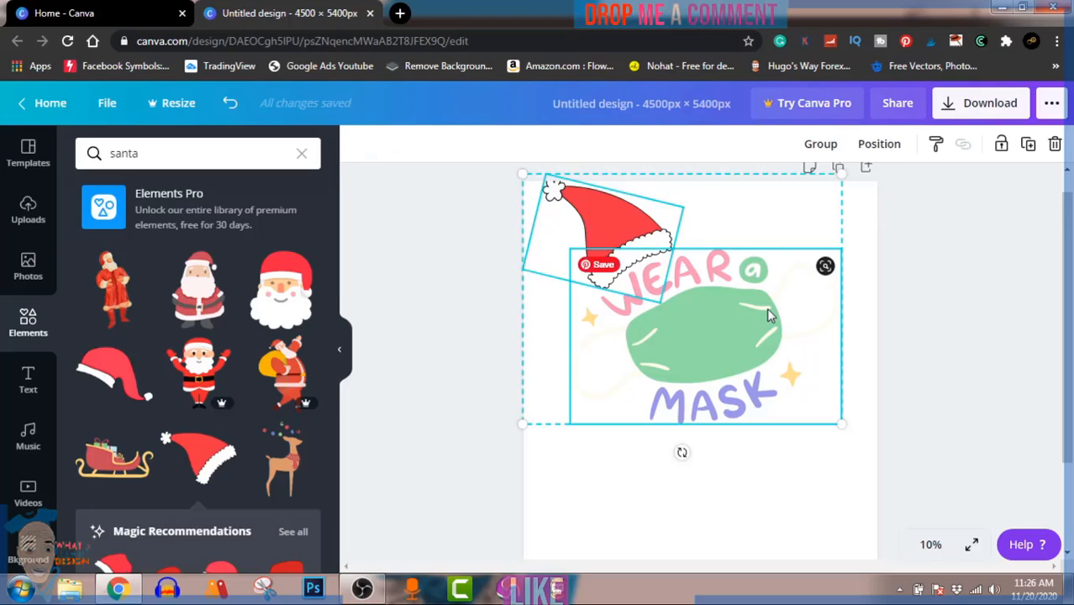
pyautogui.click(821, 148)
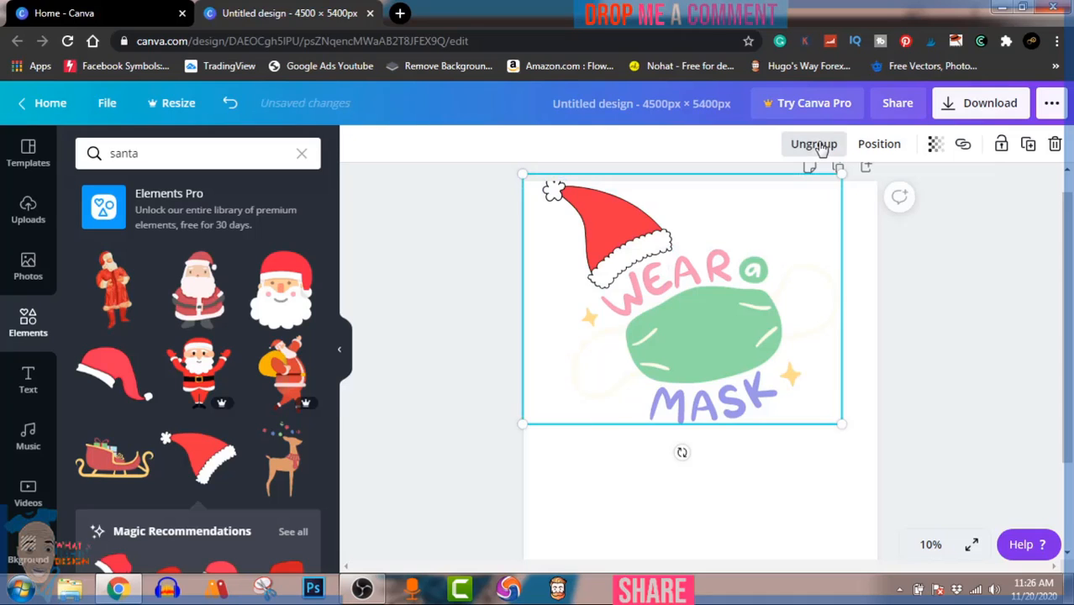
pyautogui.moveTo(782, 304); pyautogui.dragTo(768, 331)
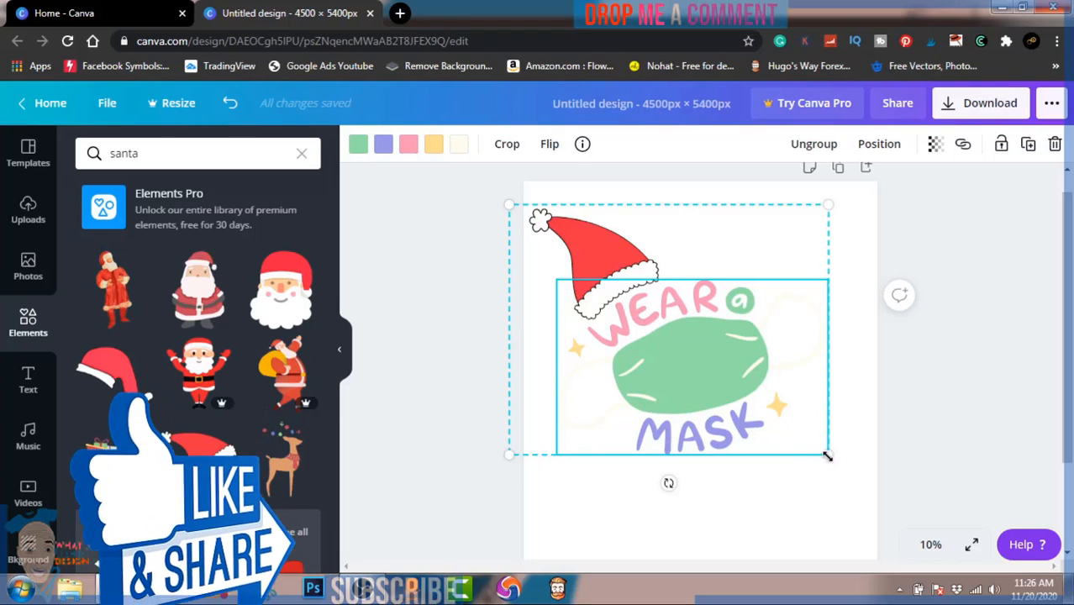
pyautogui.moveTo(827, 456); pyautogui.dragTo(761, 404)
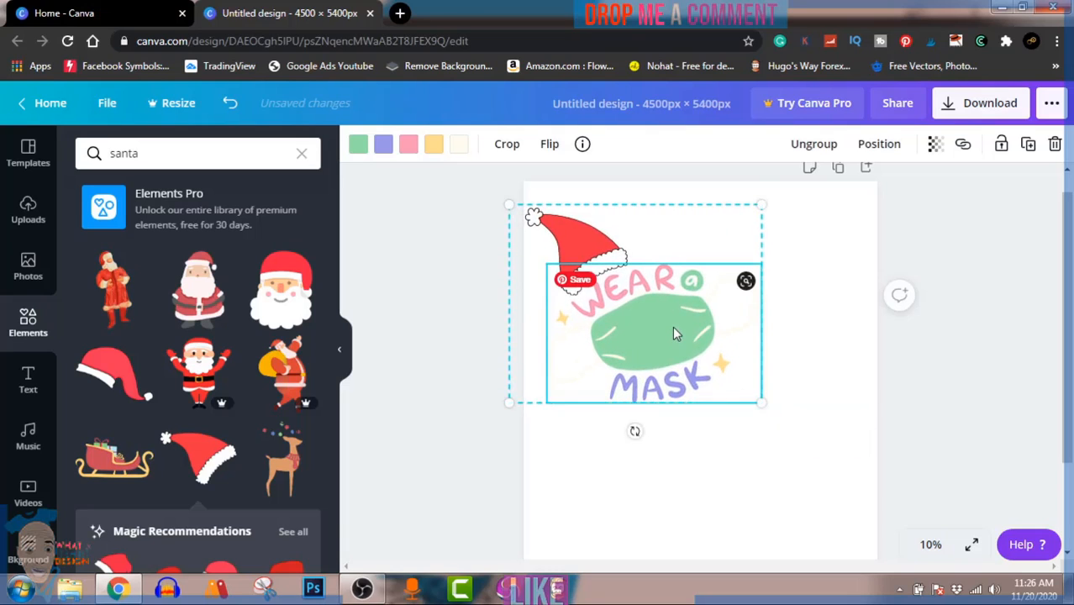
pyautogui.moveTo(673, 326); pyautogui.dragTo(735, 333)
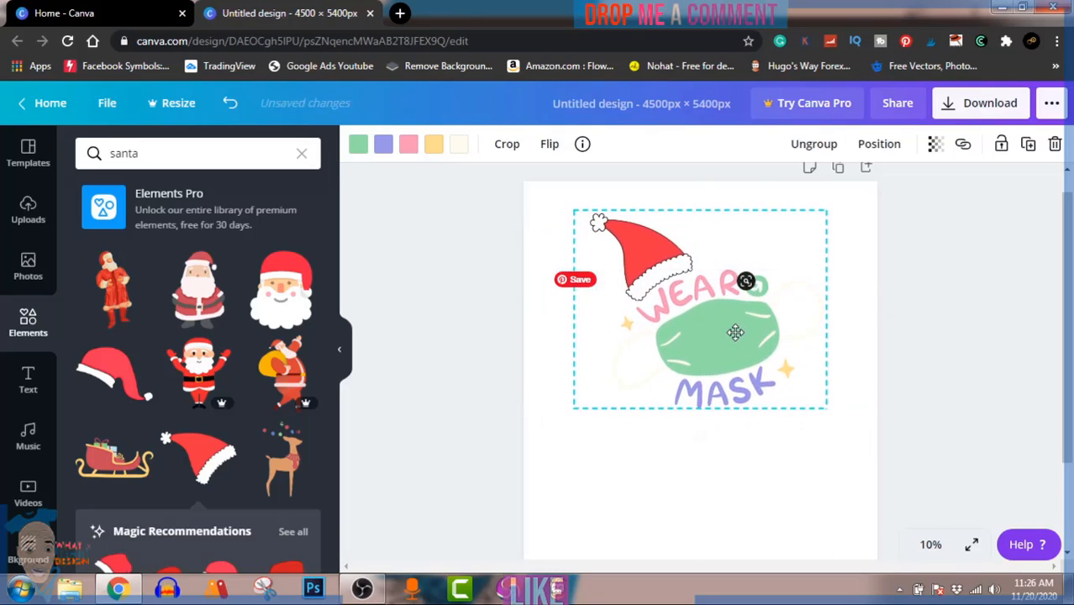
pyautogui.click(954, 388)
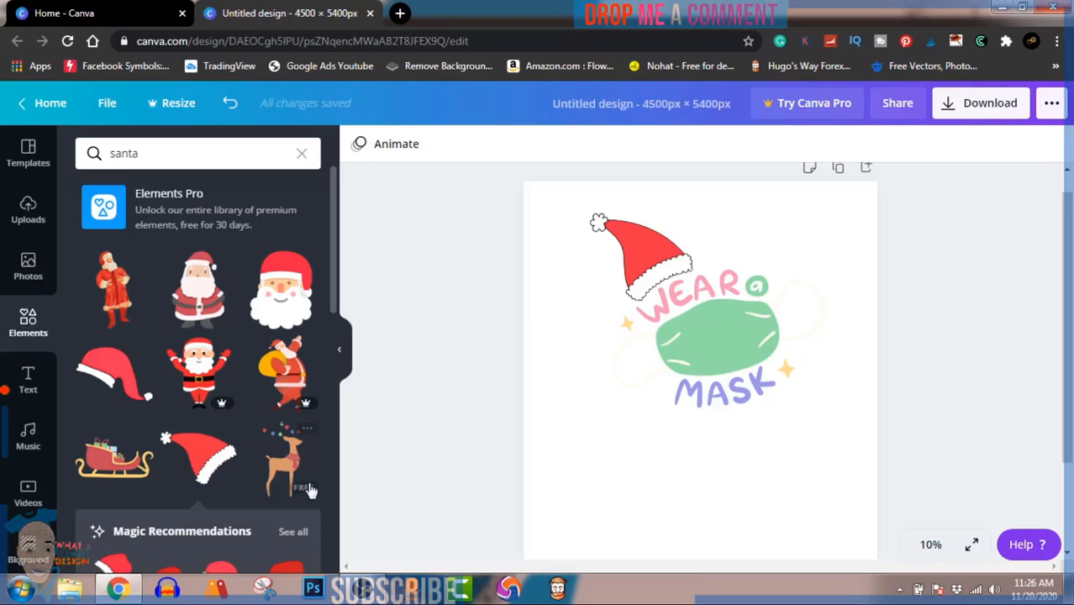
# - Add the "welcome little one!" text combination to the page and enlarge it to nearly half the page width
pyautogui.click(27, 389)
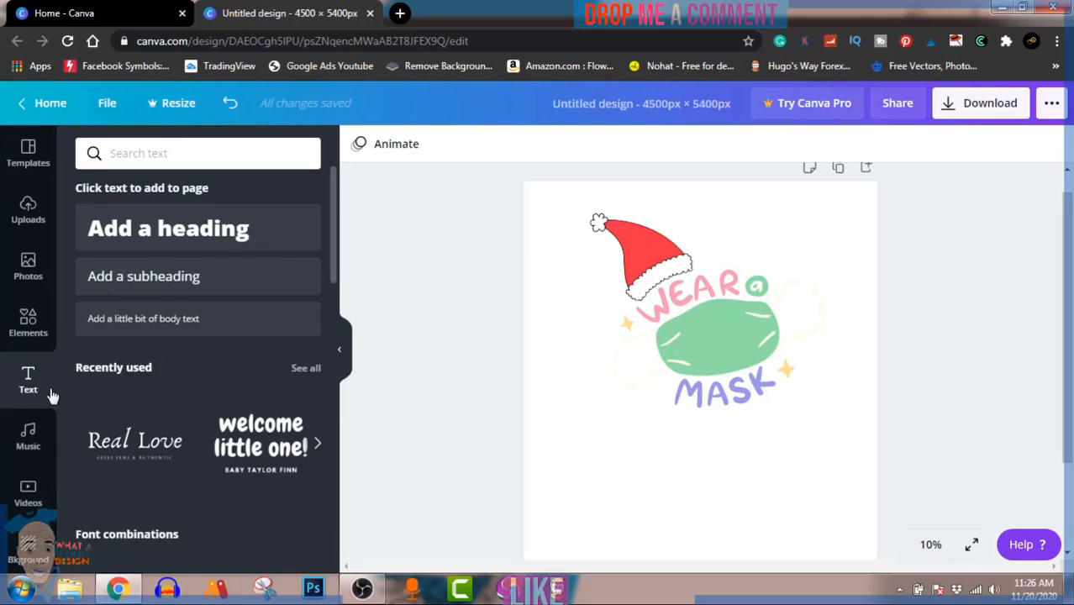
pyautogui.click(237, 452)
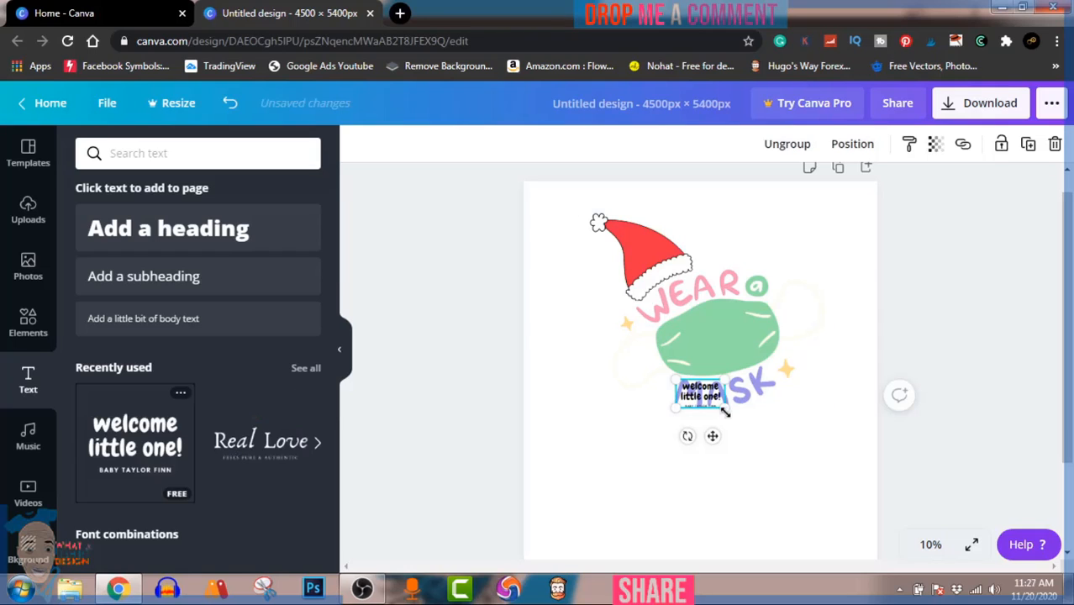
pyautogui.moveTo(725, 408); pyautogui.dragTo(841, 475)
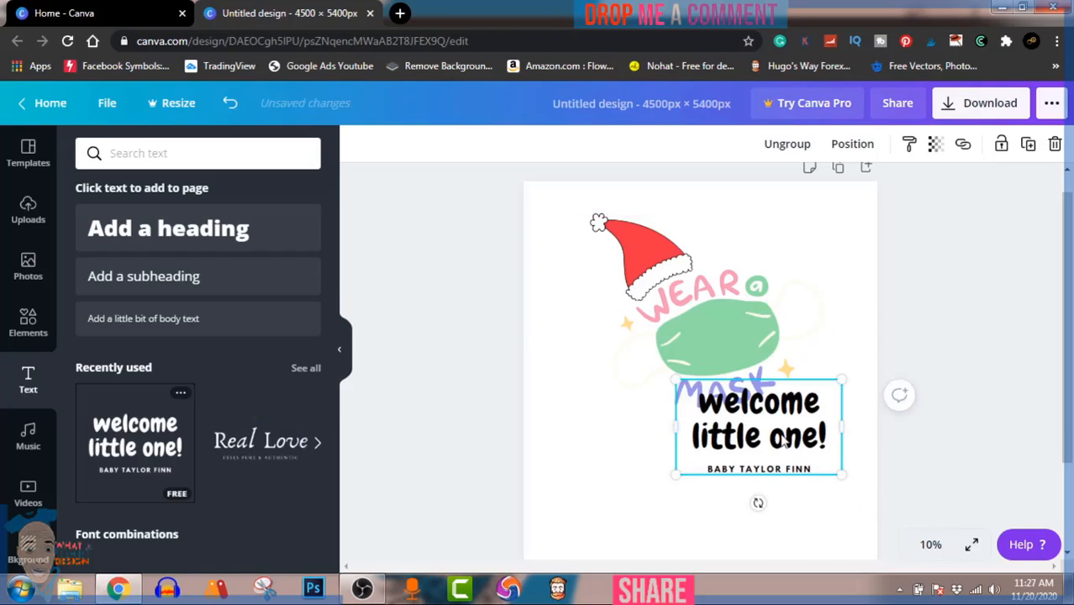
# - Centre the "welcome little one!" text combination just below the word "MASK" and ungroup its text lines
pyautogui.click(734, 437)
pyautogui.moveTo(734, 437); pyautogui.dragTo(709, 449)
pyautogui.moveTo(727, 468); pyautogui.dragTo(728, 466)
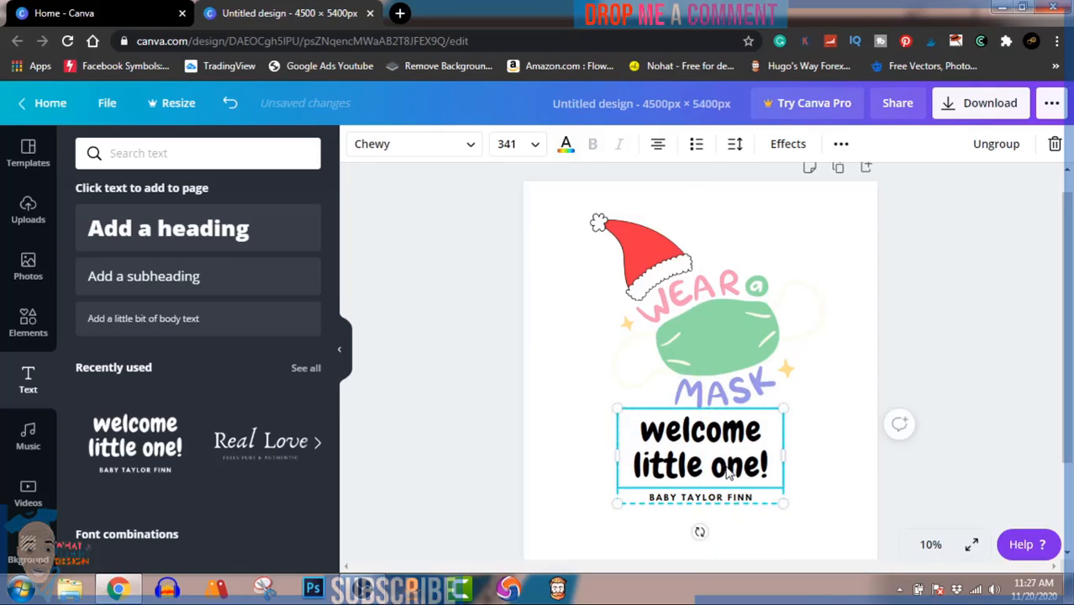
pyautogui.click(997, 148)
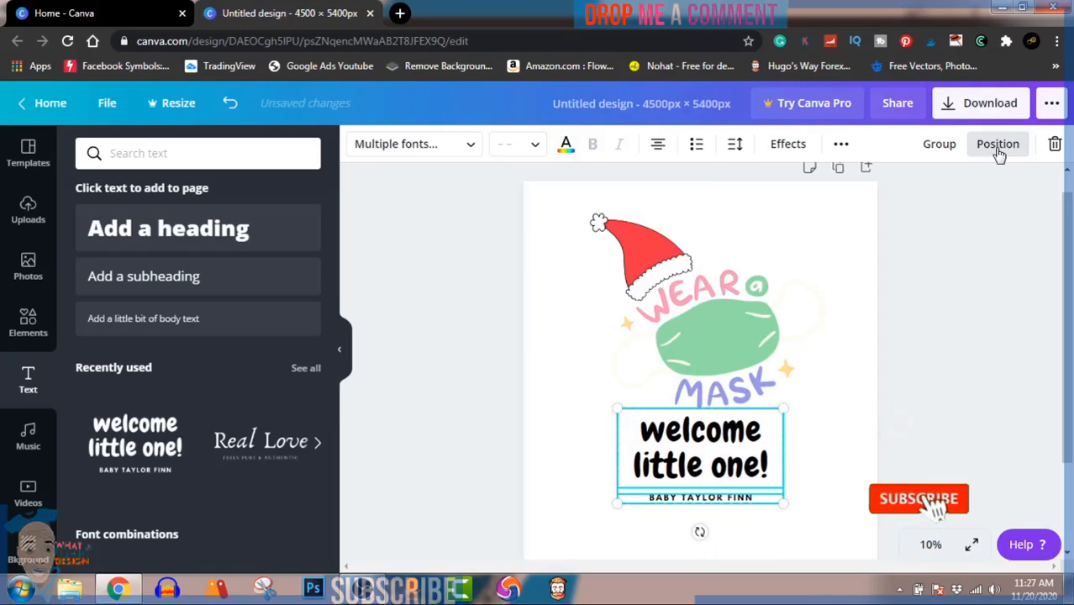
# - Delete the small baby-name line beneath the "welcome little one!" text
pyautogui.click(929, 468)
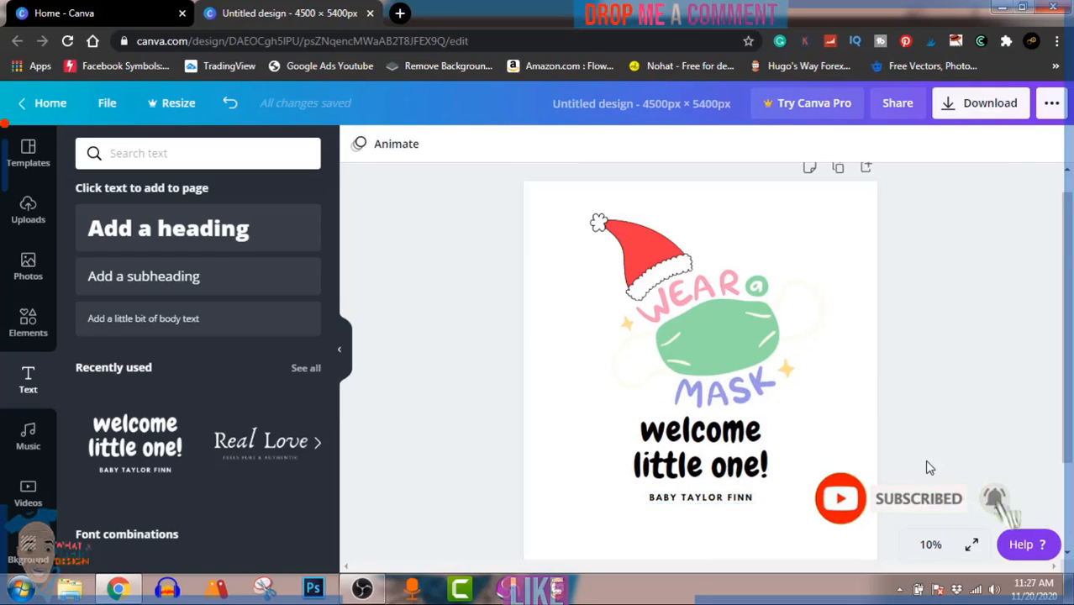
pyautogui.click(754, 498)
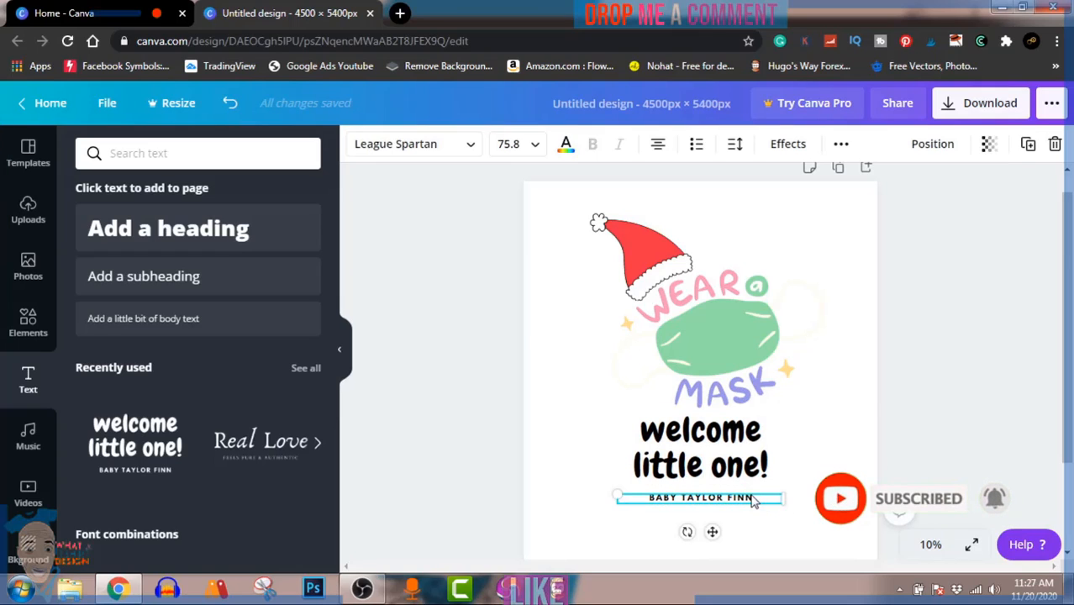
pyautogui.press('Delete')
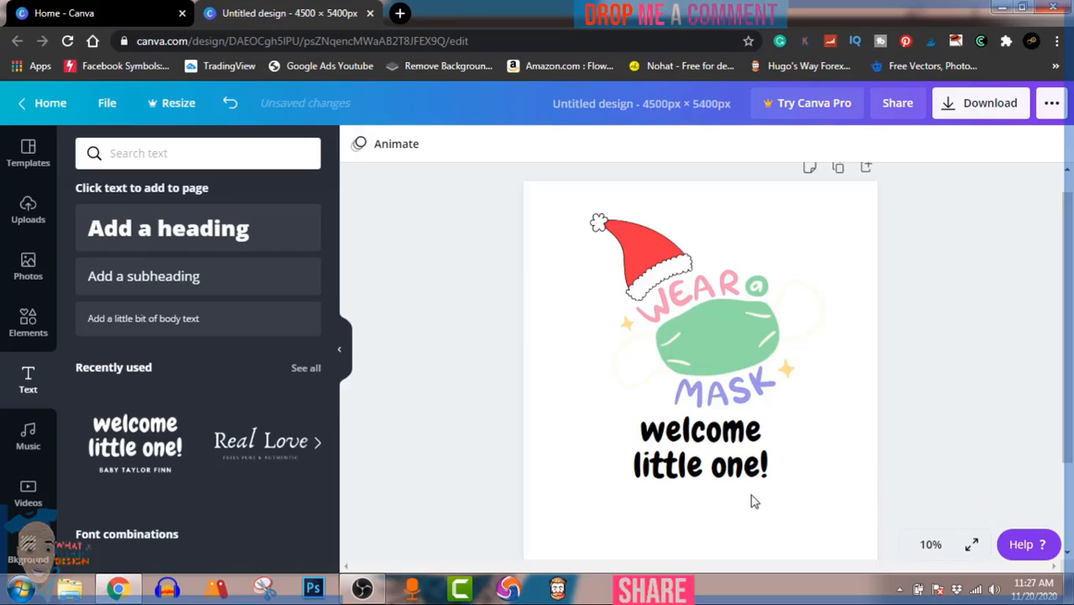
# - Replace the entire "welcome little one!" text with "OR MISS SANTA!"
pyautogui.click(736, 476)
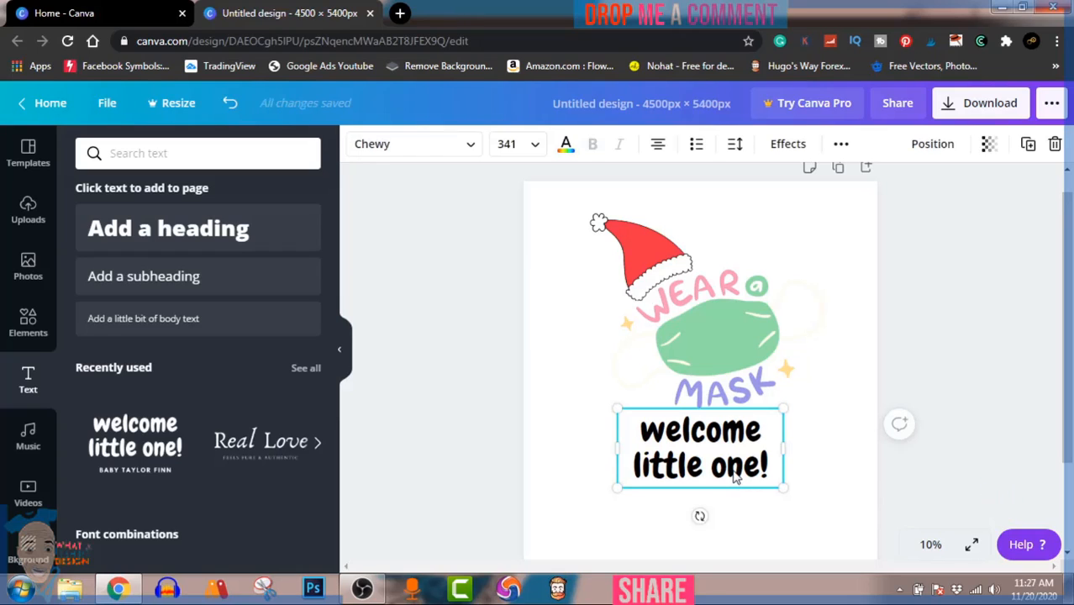
pyautogui.doubleClick(736, 476)
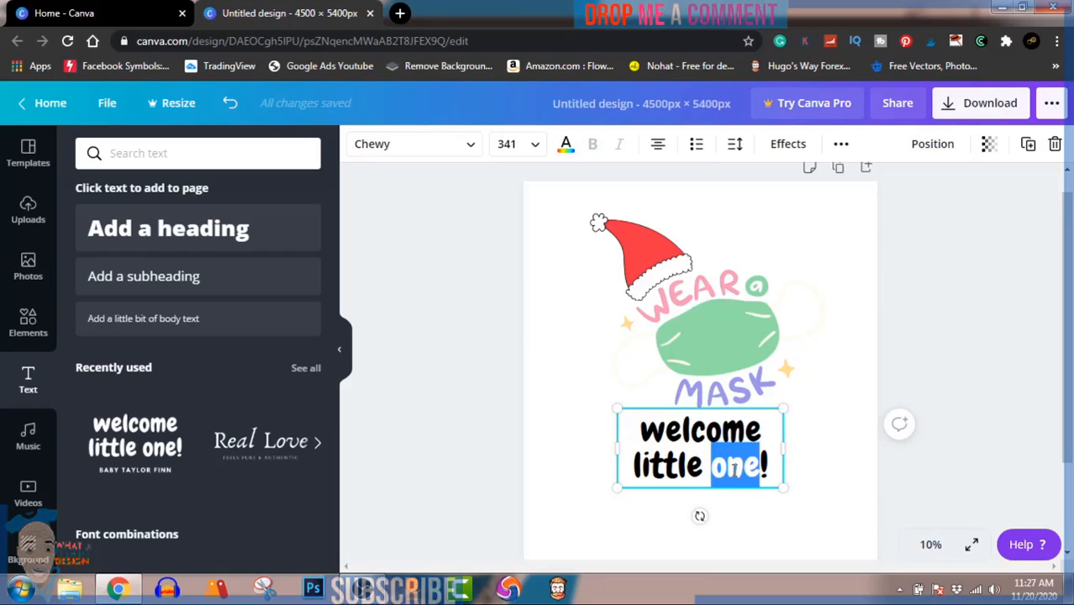
pyautogui.hotkey('ctrl', 'a')
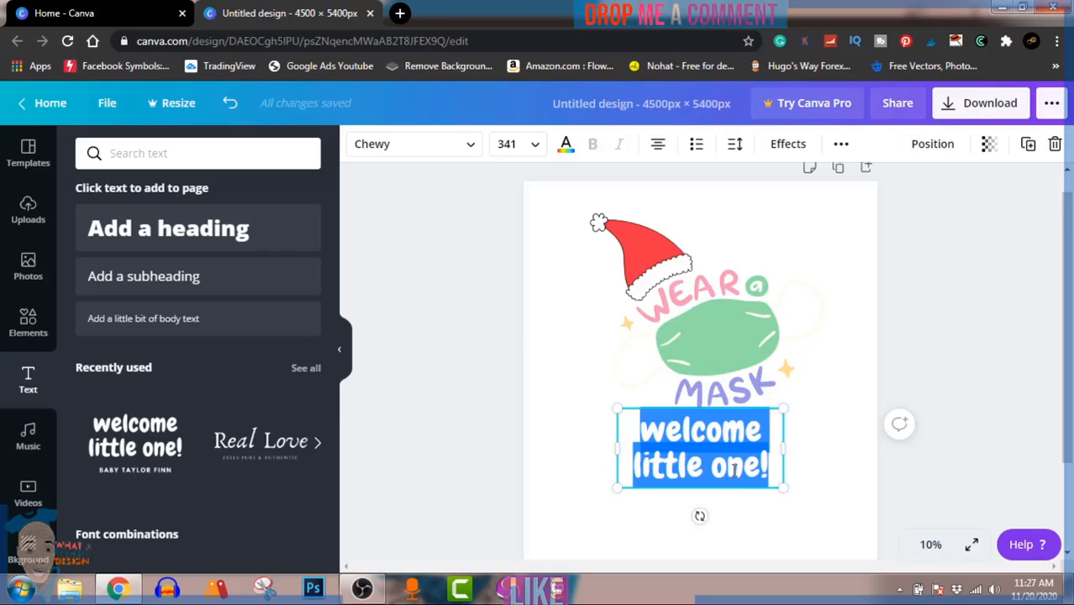
pyautogui.write('OR')
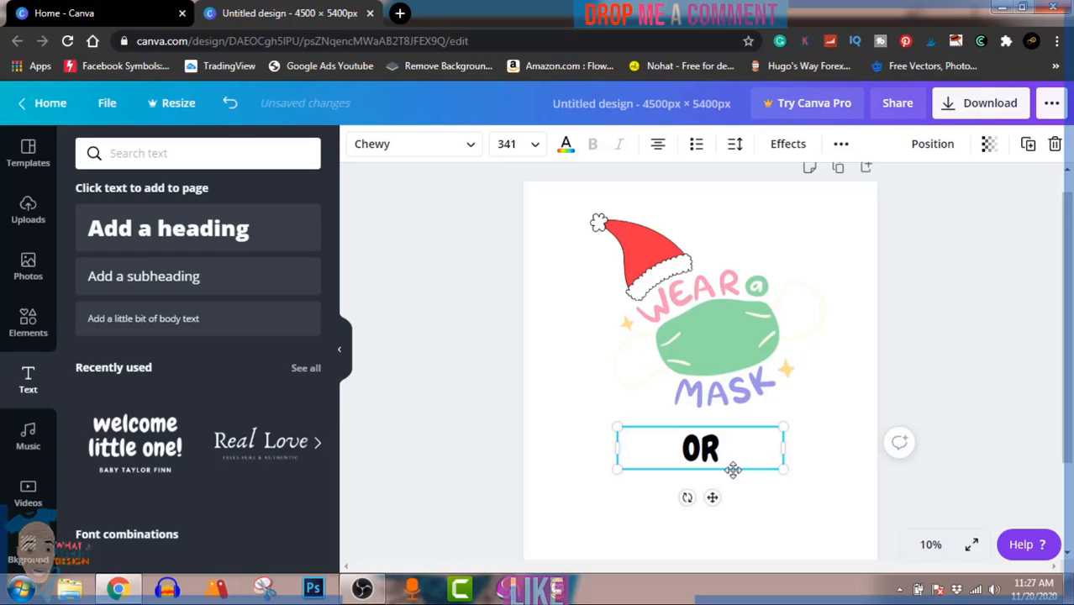
pyautogui.write(' M')
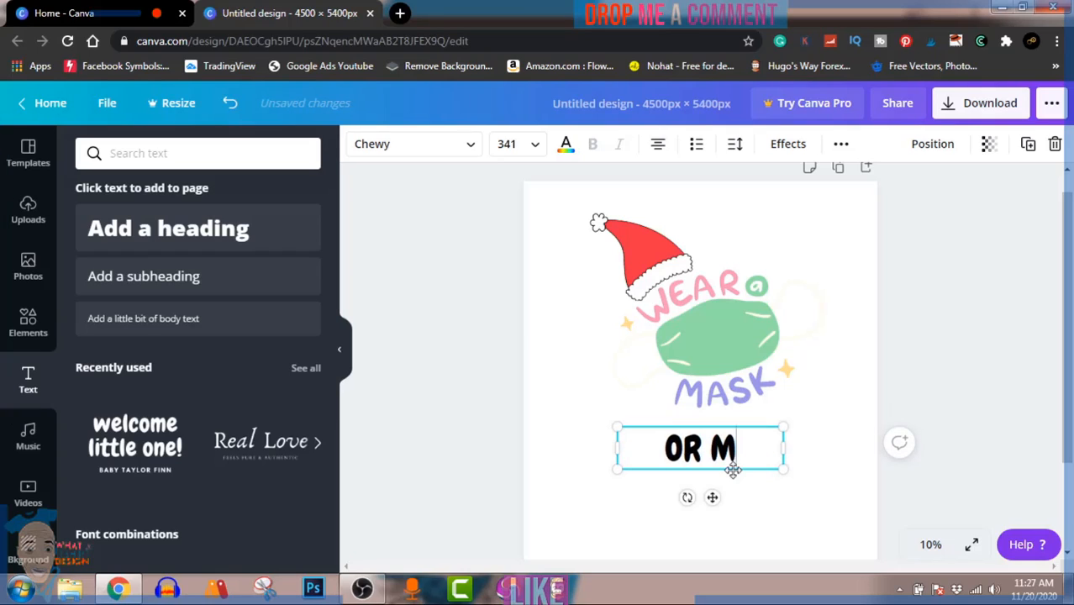
pyautogui.write('ISS')
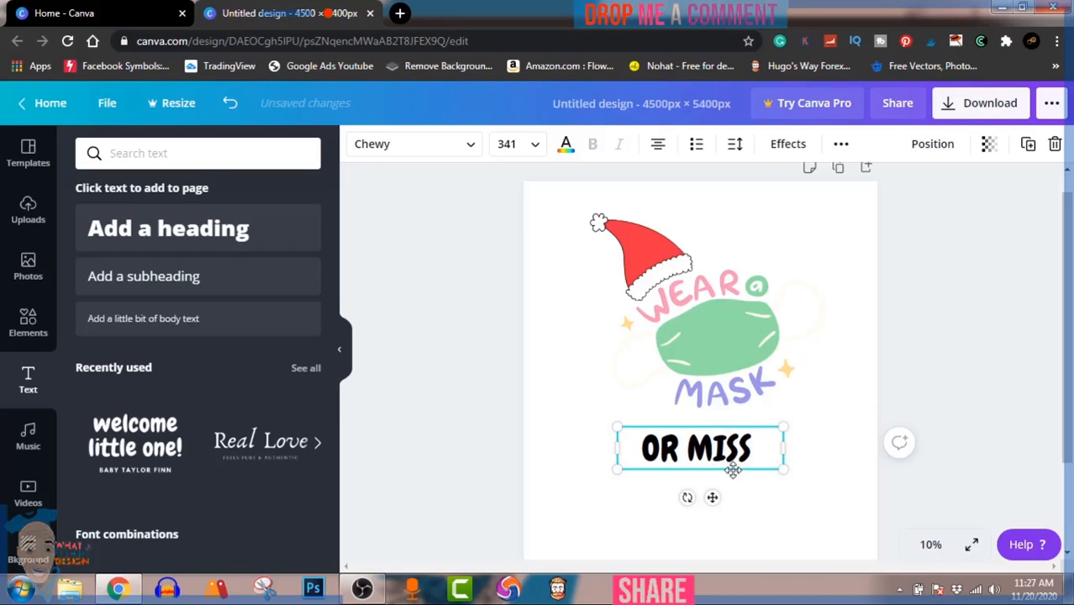
pyautogui.write(' SANTA')
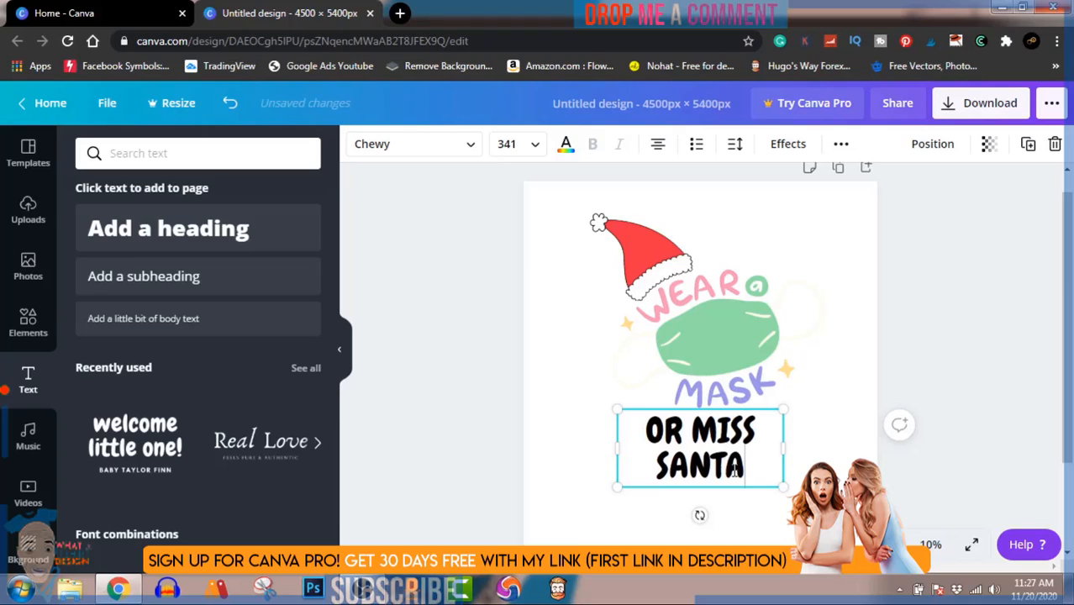
pyautogui.write('!')
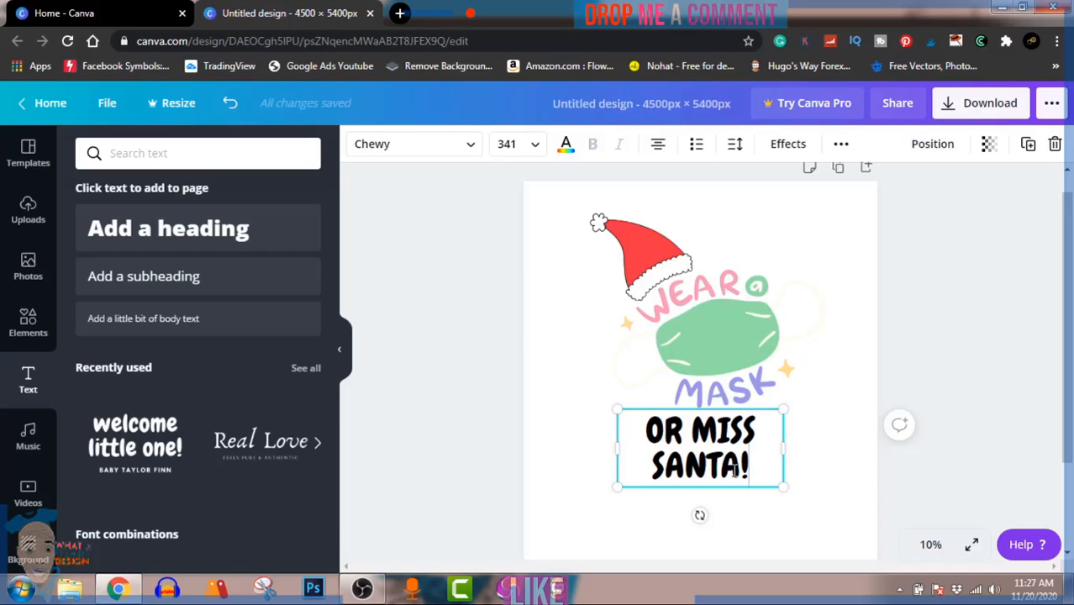
# - Colour the word "MISS" in the mask's green and the word "SANTA" in the hat's red from the document colours
pyautogui.moveTo(691, 430); pyautogui.dragTo(765, 435)
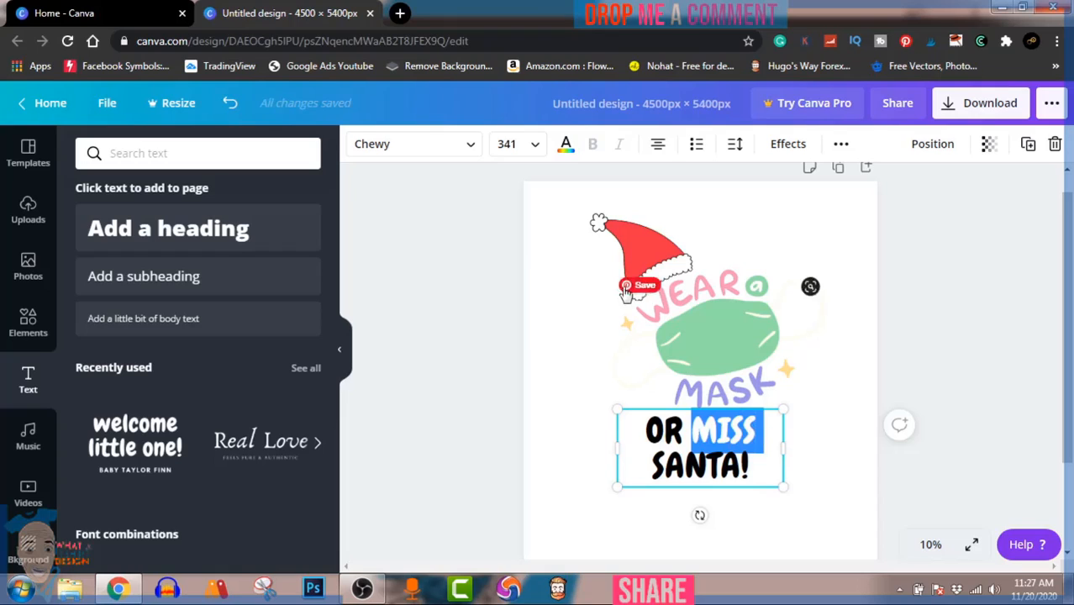
pyautogui.click(568, 147)
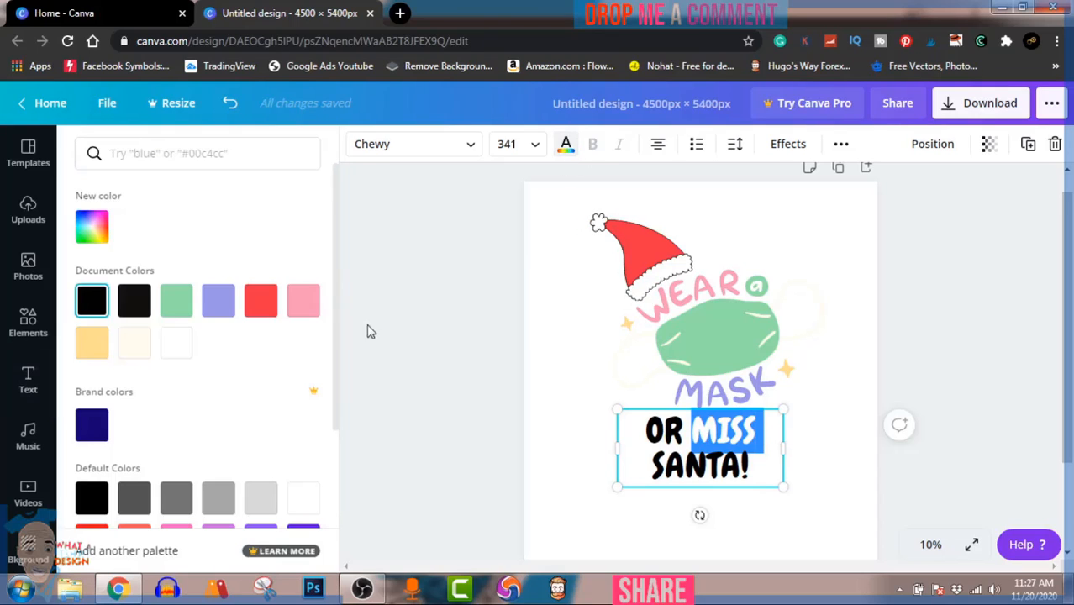
pyautogui.click(190, 308)
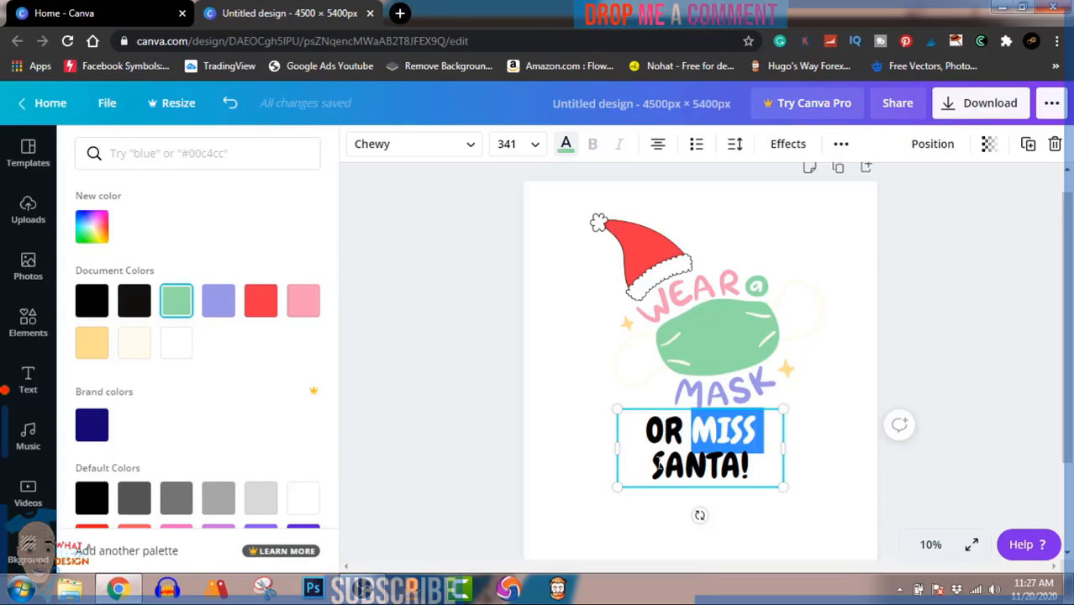
pyautogui.moveTo(653, 465); pyautogui.dragTo(738, 465)
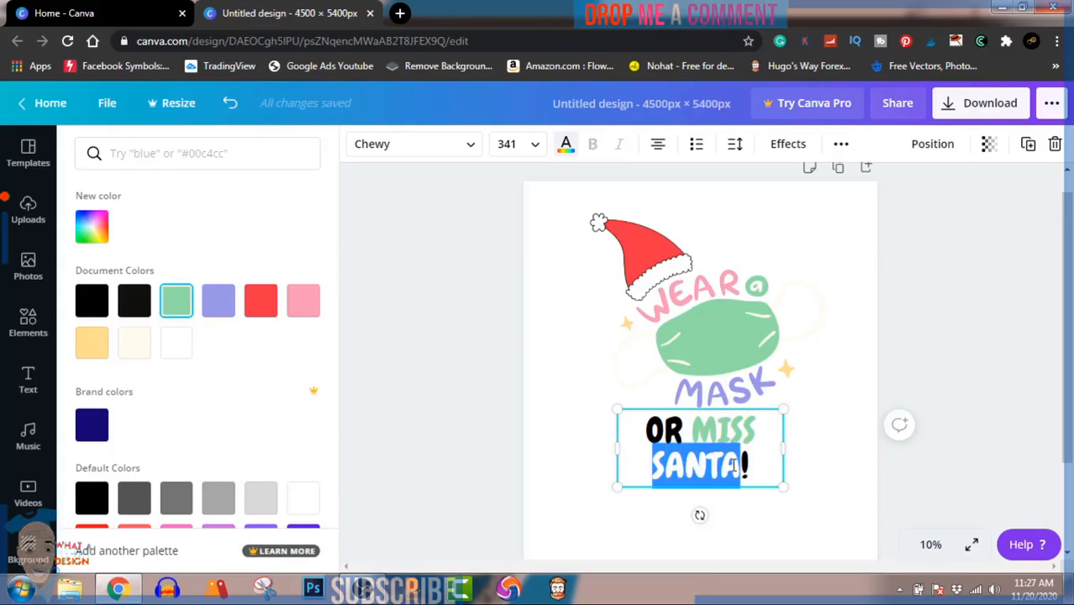
pyautogui.click(260, 304)
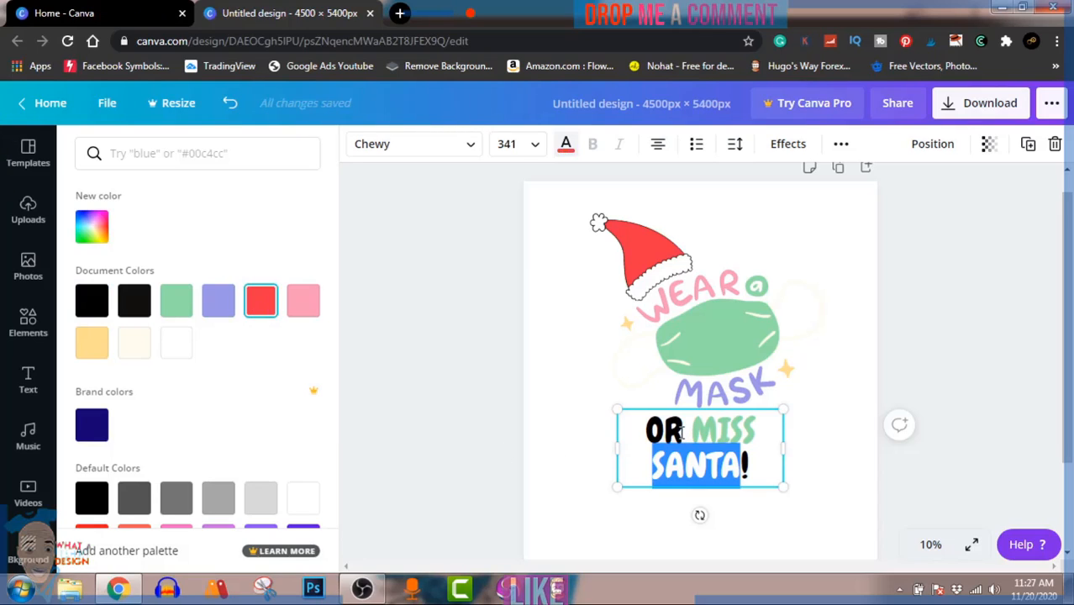
# - Colour the word "OR" in the document's purple and the exclamation mark after "SANTA" in the mask's green
pyautogui.moveTo(683, 431); pyautogui.dragTo(644, 431)
pyautogui.click(220, 302)
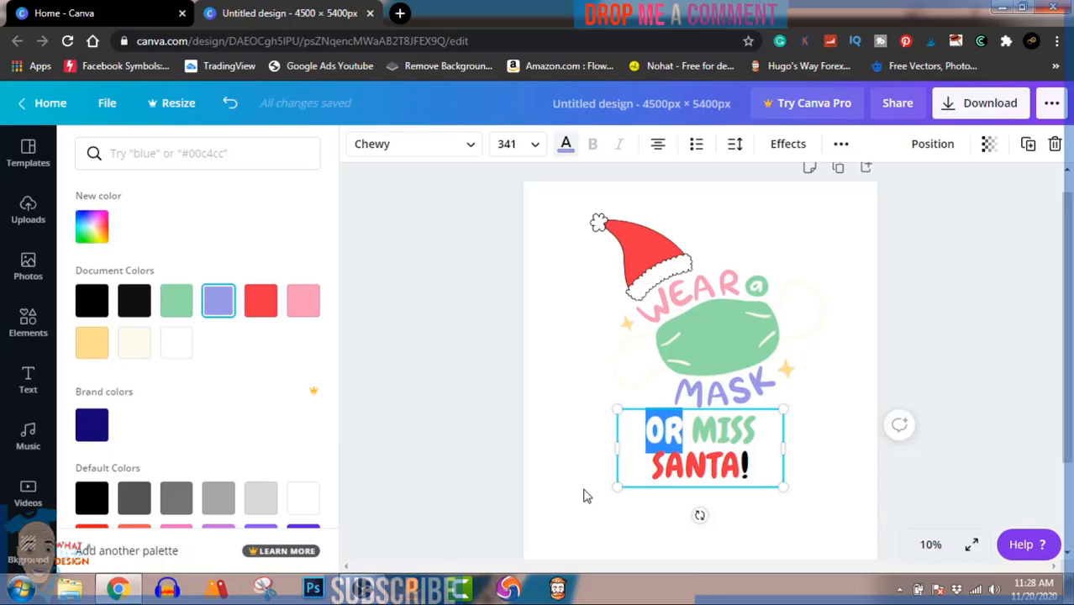
pyautogui.click(703, 430)
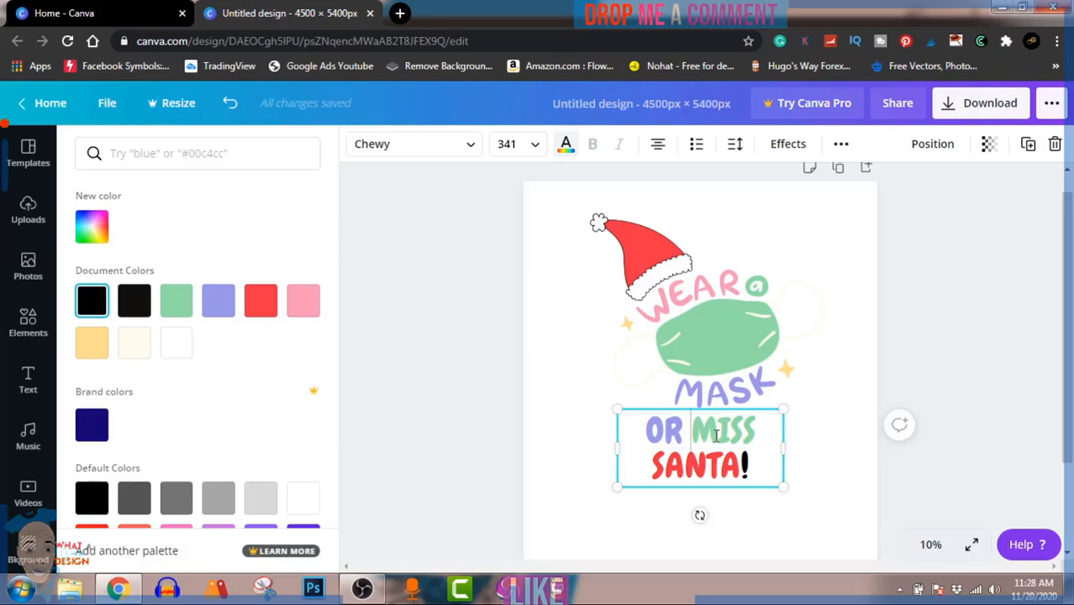
pyautogui.moveTo(743, 464); pyautogui.dragTo(757, 459)
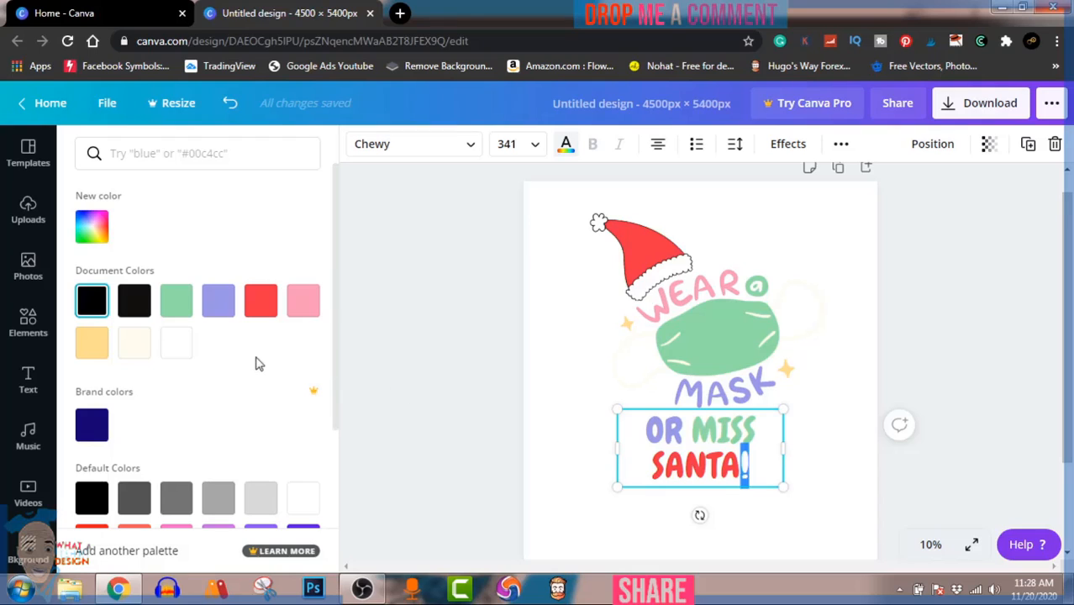
pyautogui.click(177, 305)
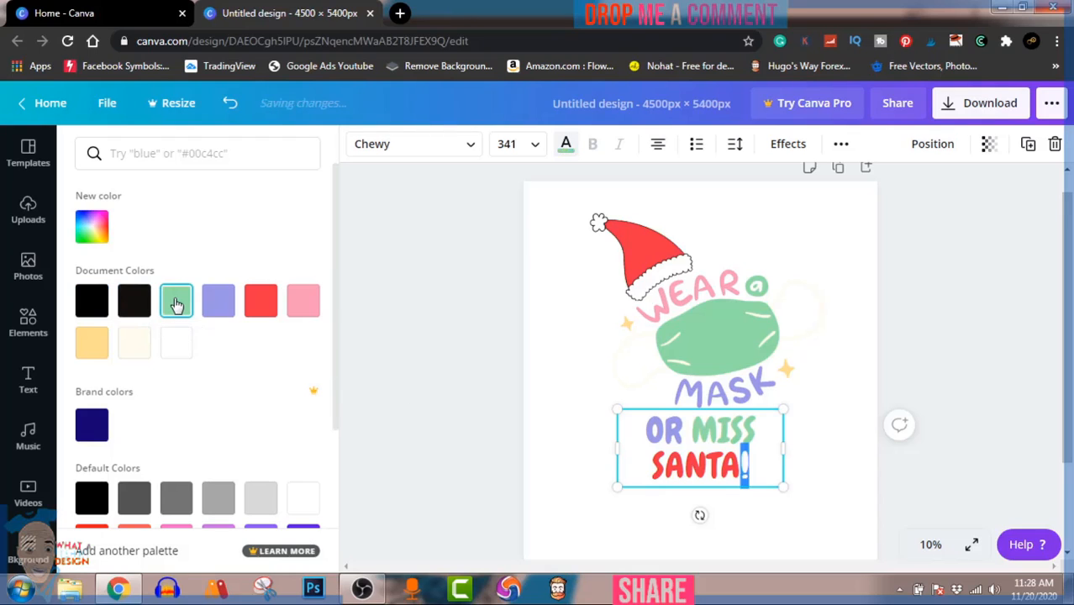
pyautogui.click(577, 384)
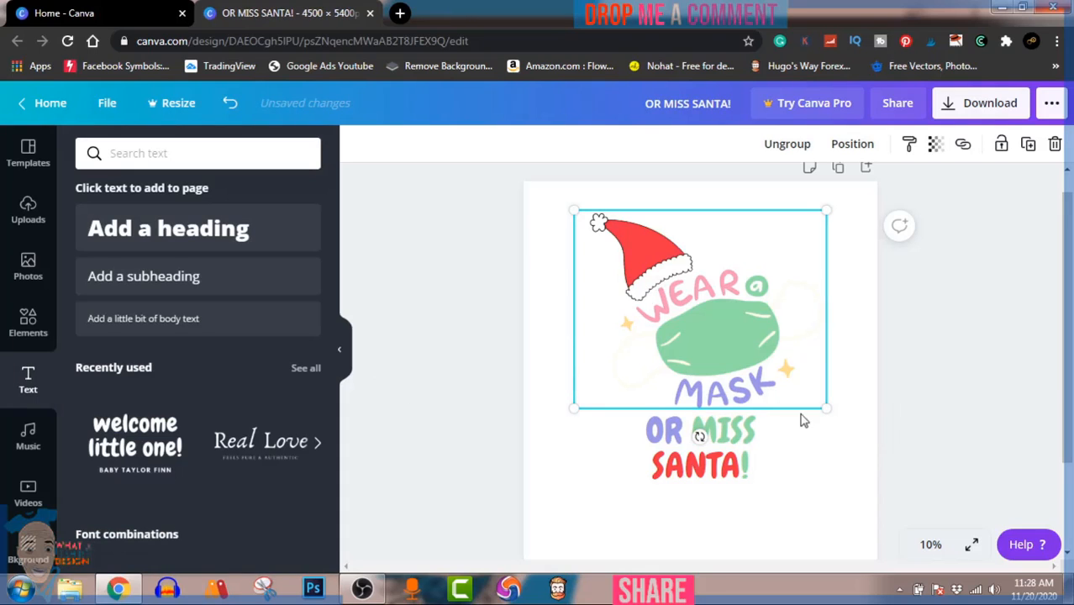
pyautogui.click(1015, 368)
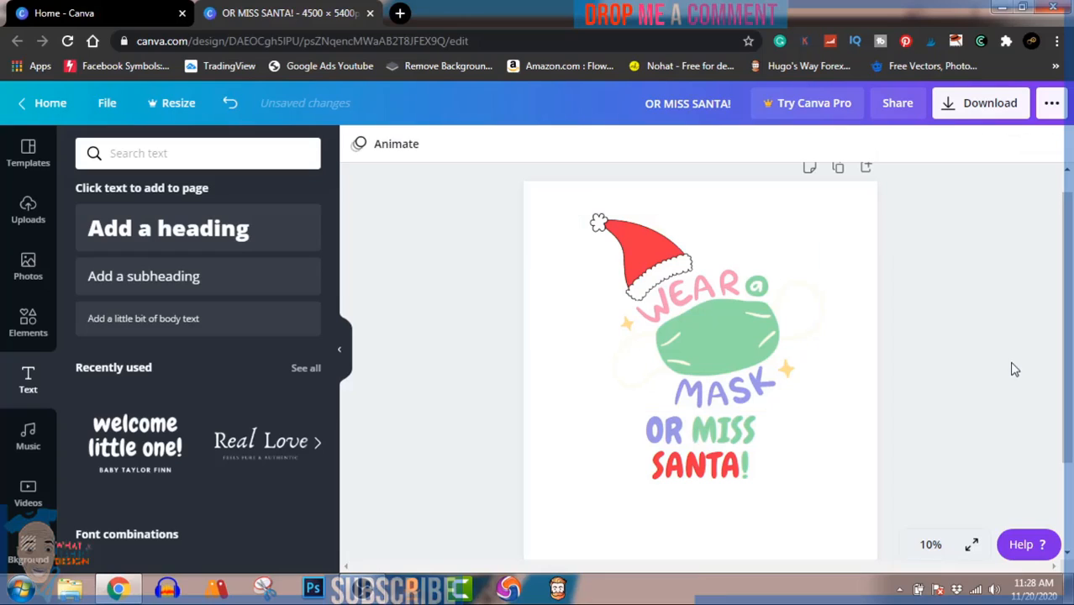
# - Enlarge the "OR MISS SANTA!" text to a font size of about 471 and centre it directly below "MASK"
pyautogui.click(721, 464)
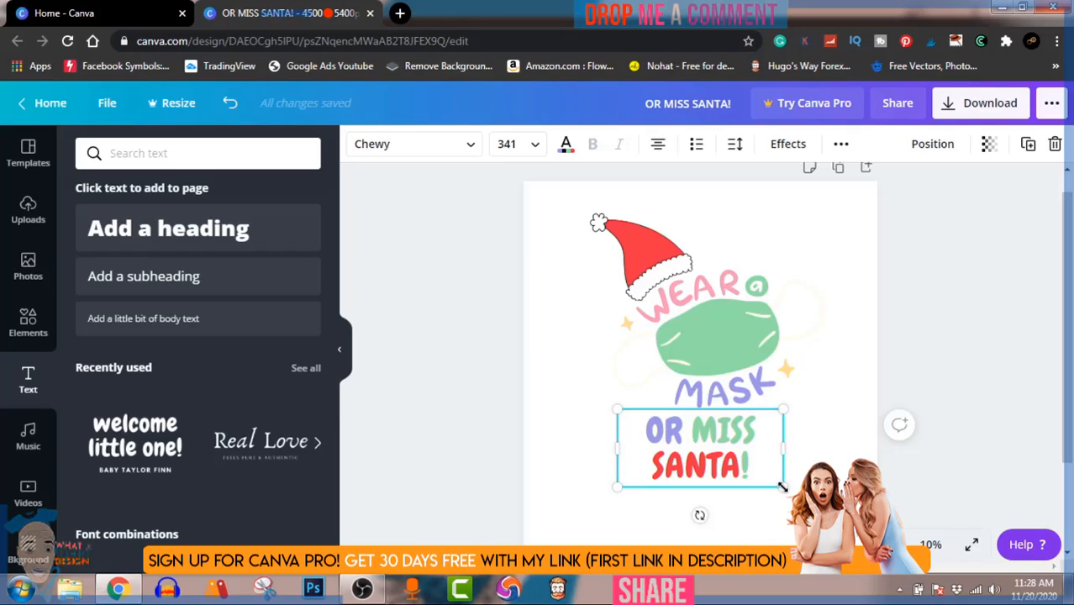
pyautogui.moveTo(783, 486); pyautogui.dragTo(844, 518)
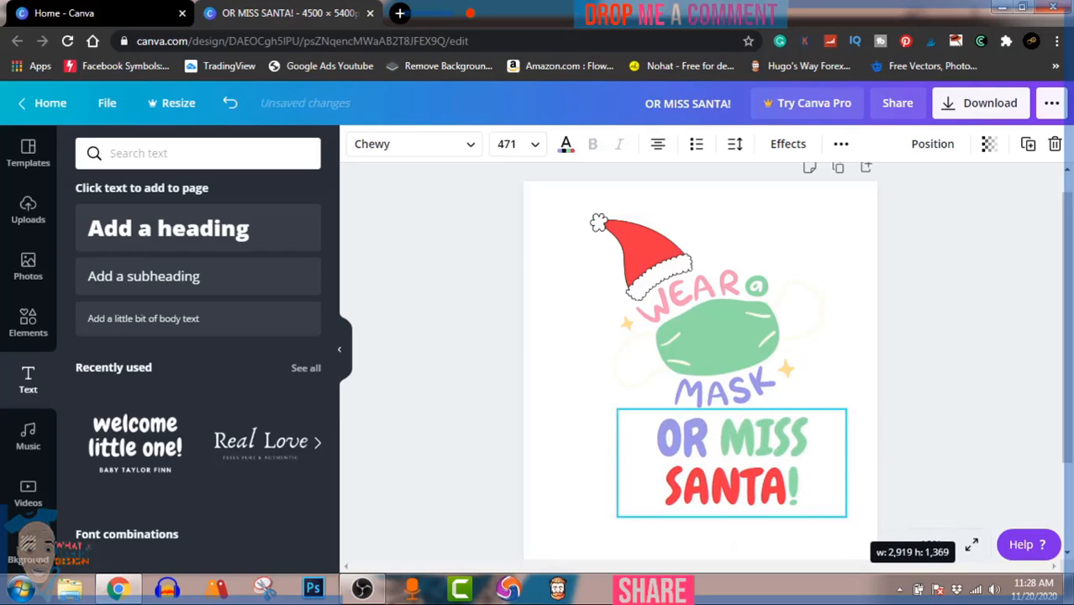
pyautogui.moveTo(774, 477); pyautogui.dragTo(752, 461)
pyautogui.click(970, 333)
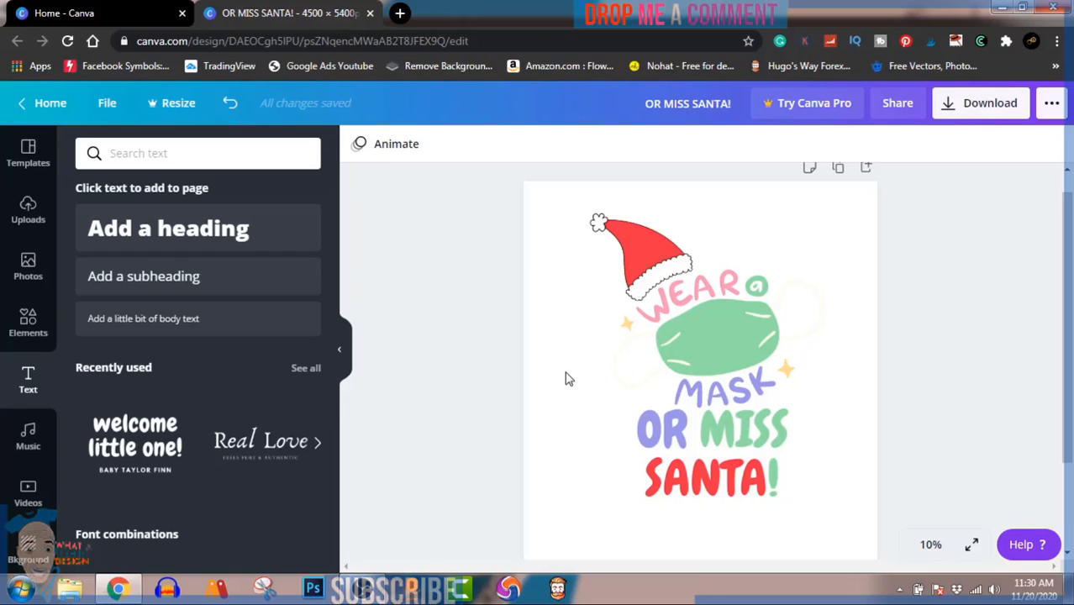
# - Download the design as a 4500 × 5400 px PNG and dismiss the Canva Pro upgrade offer
pyautogui.click(988, 102)
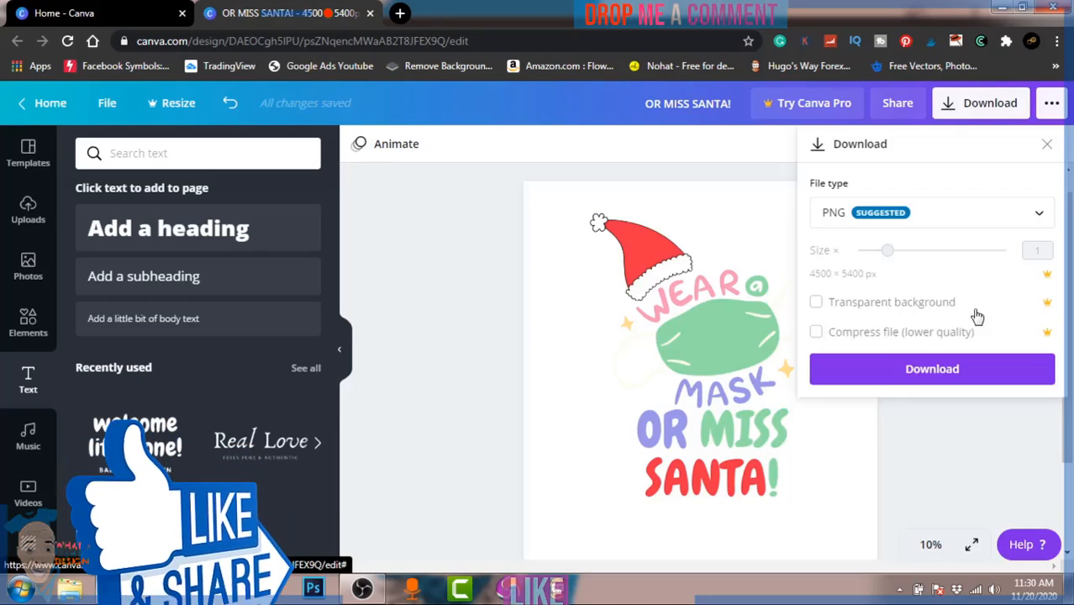
pyautogui.click(959, 369)
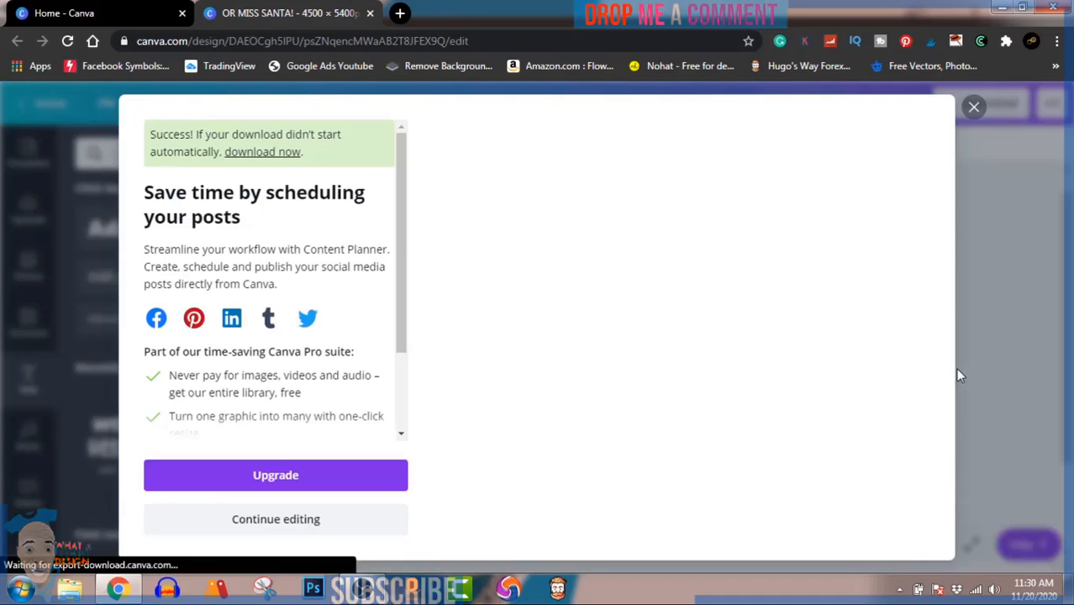
pyautogui.click(967, 109)
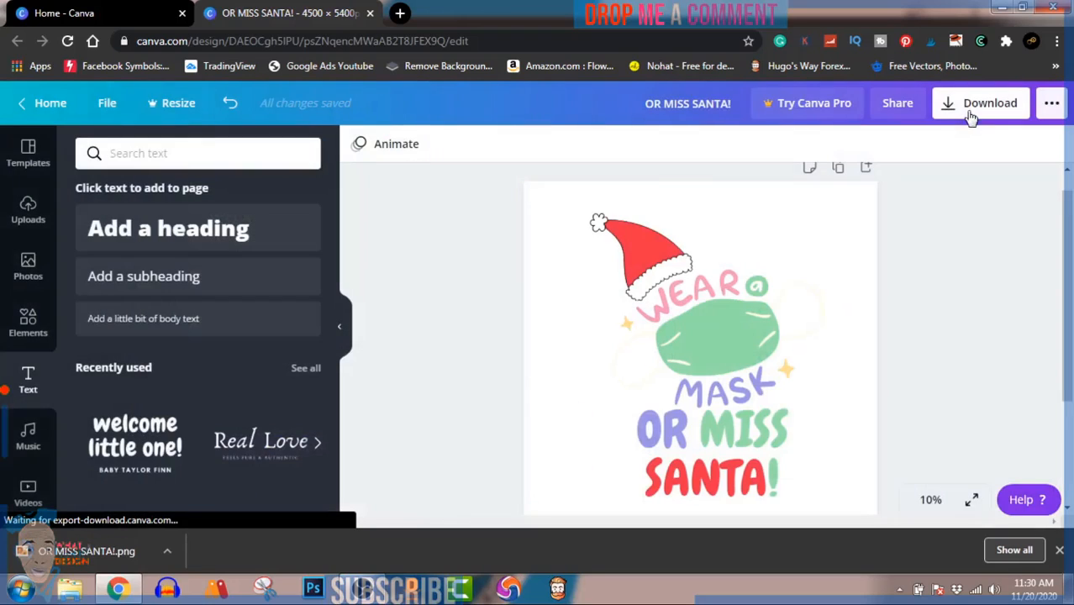
# - Show the downloaded "OR MISS SANTA!" PNG in its folder and open it to examine the finished image
pyautogui.click(169, 552)
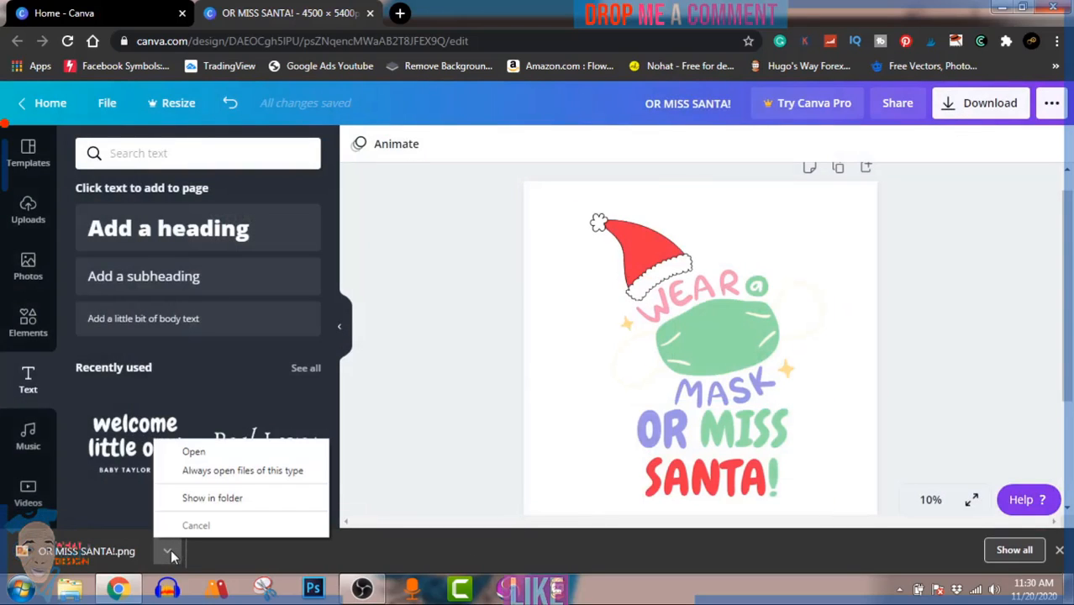
pyautogui.click(240, 499)
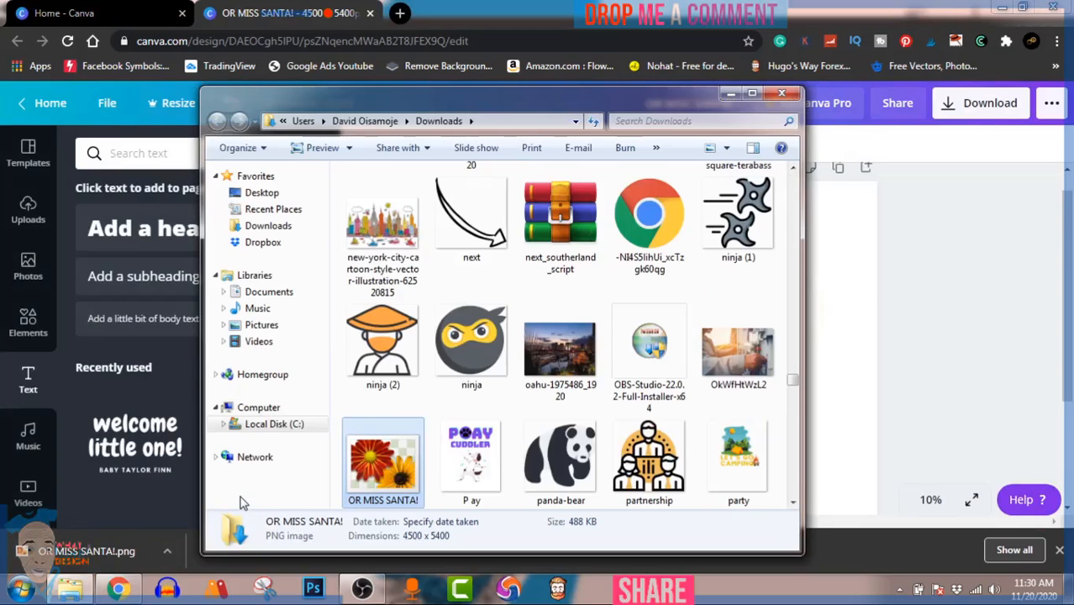
pyautogui.doubleClick(380, 475)
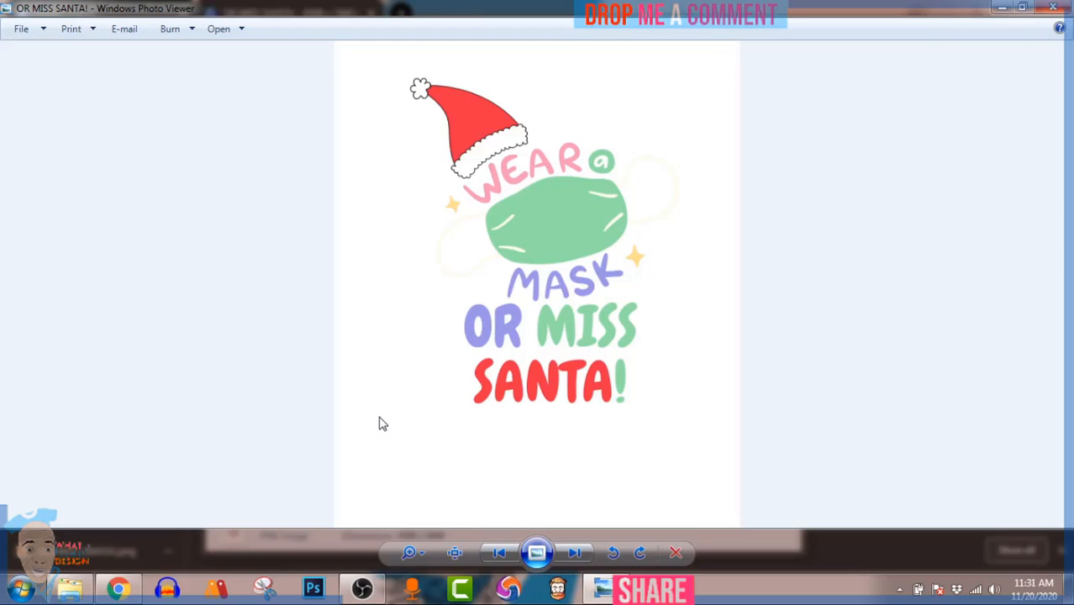
pyautogui.click(362, 588)
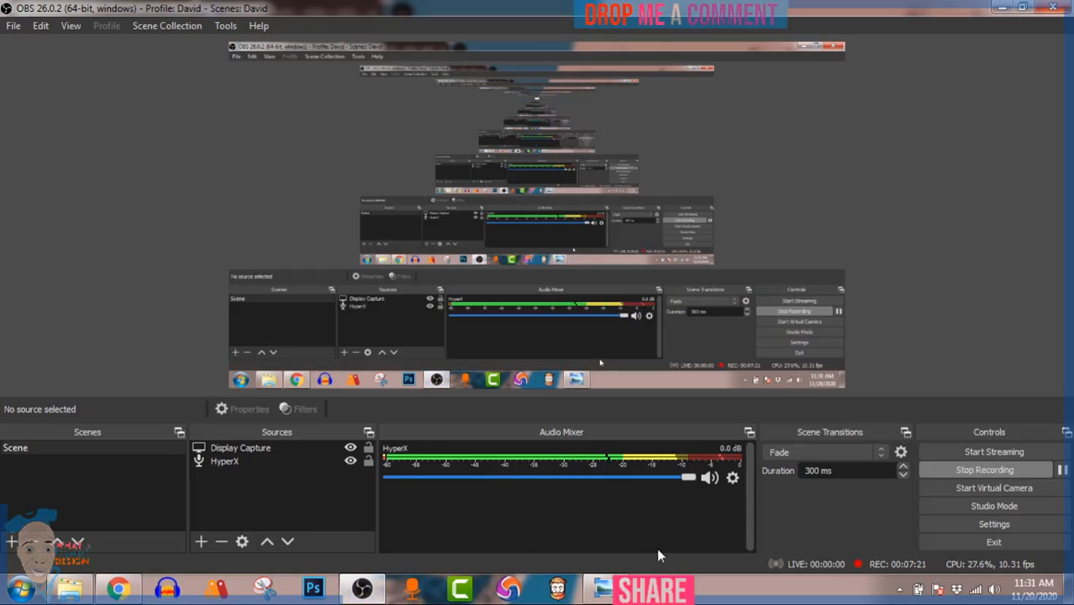
pyautogui.click(952, 469)
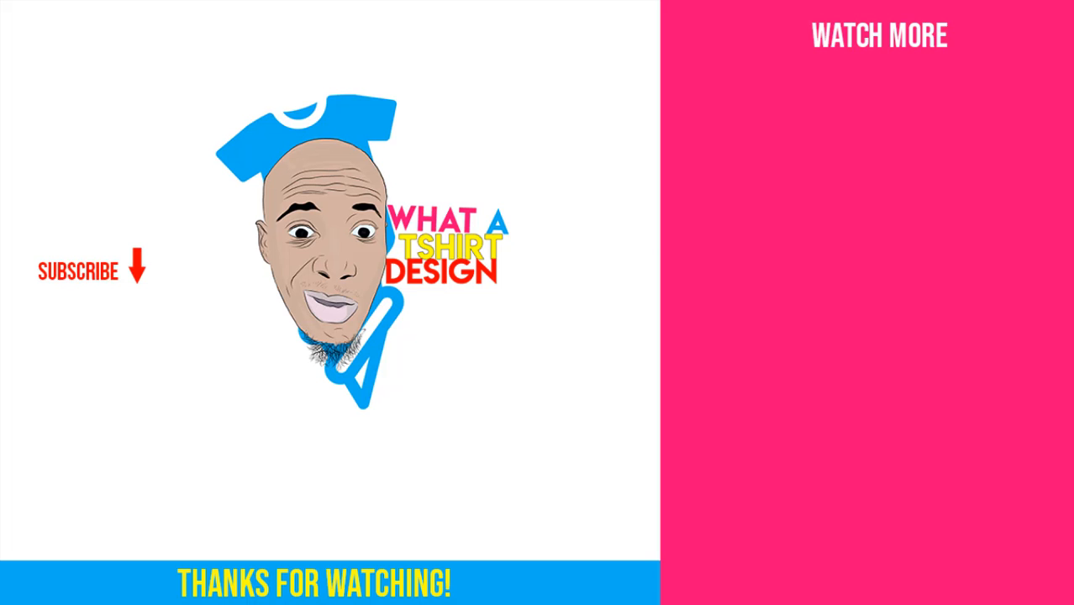